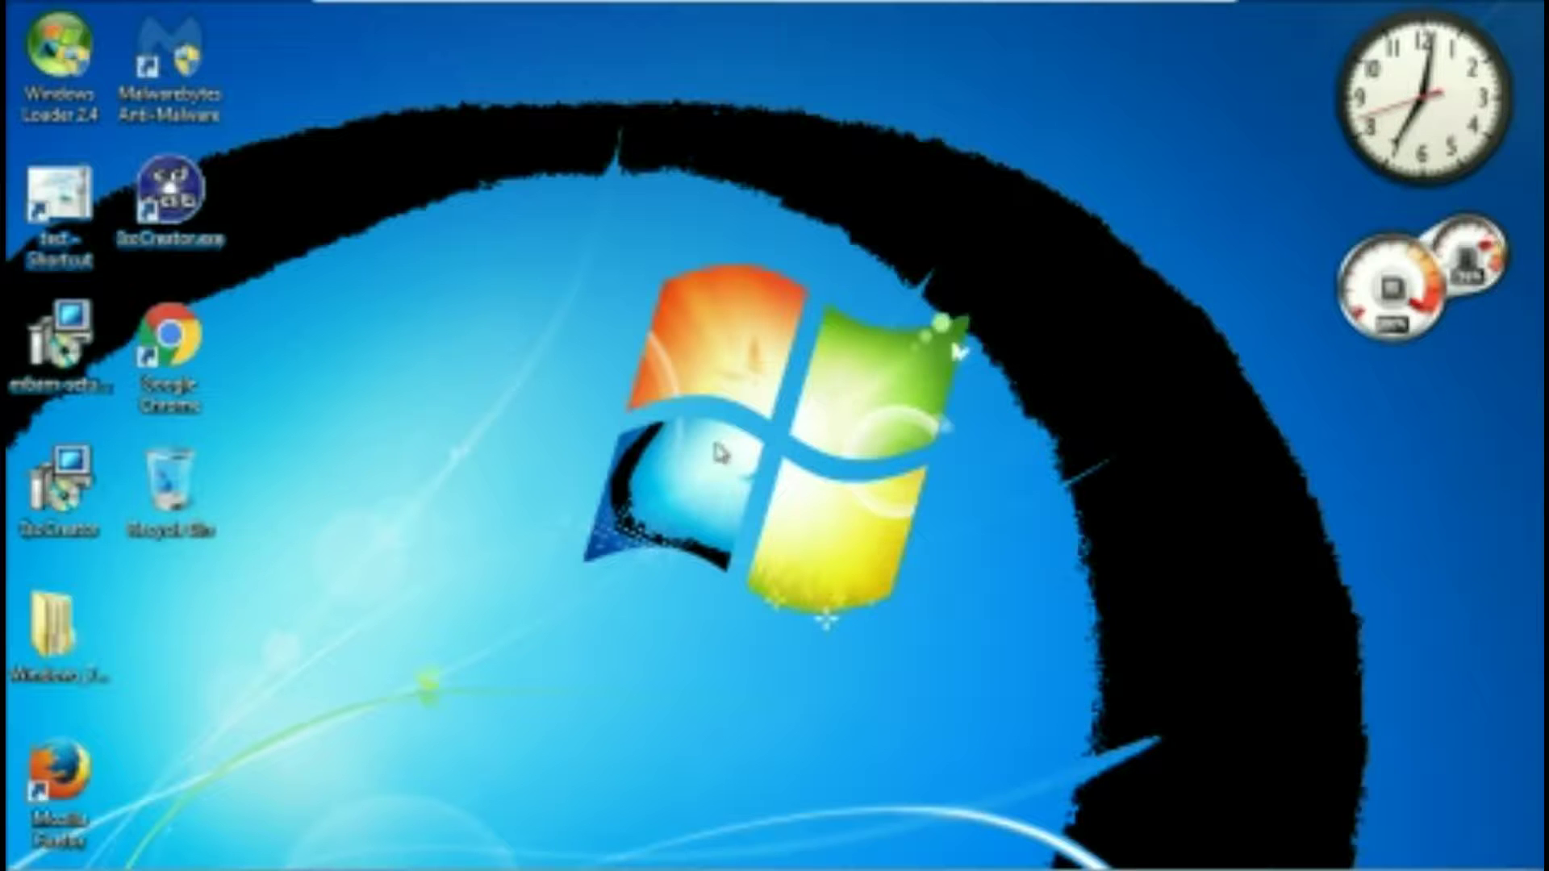
- Open Windows Explorer on the Libraries view with Win+E
mouse_move(227, 863)
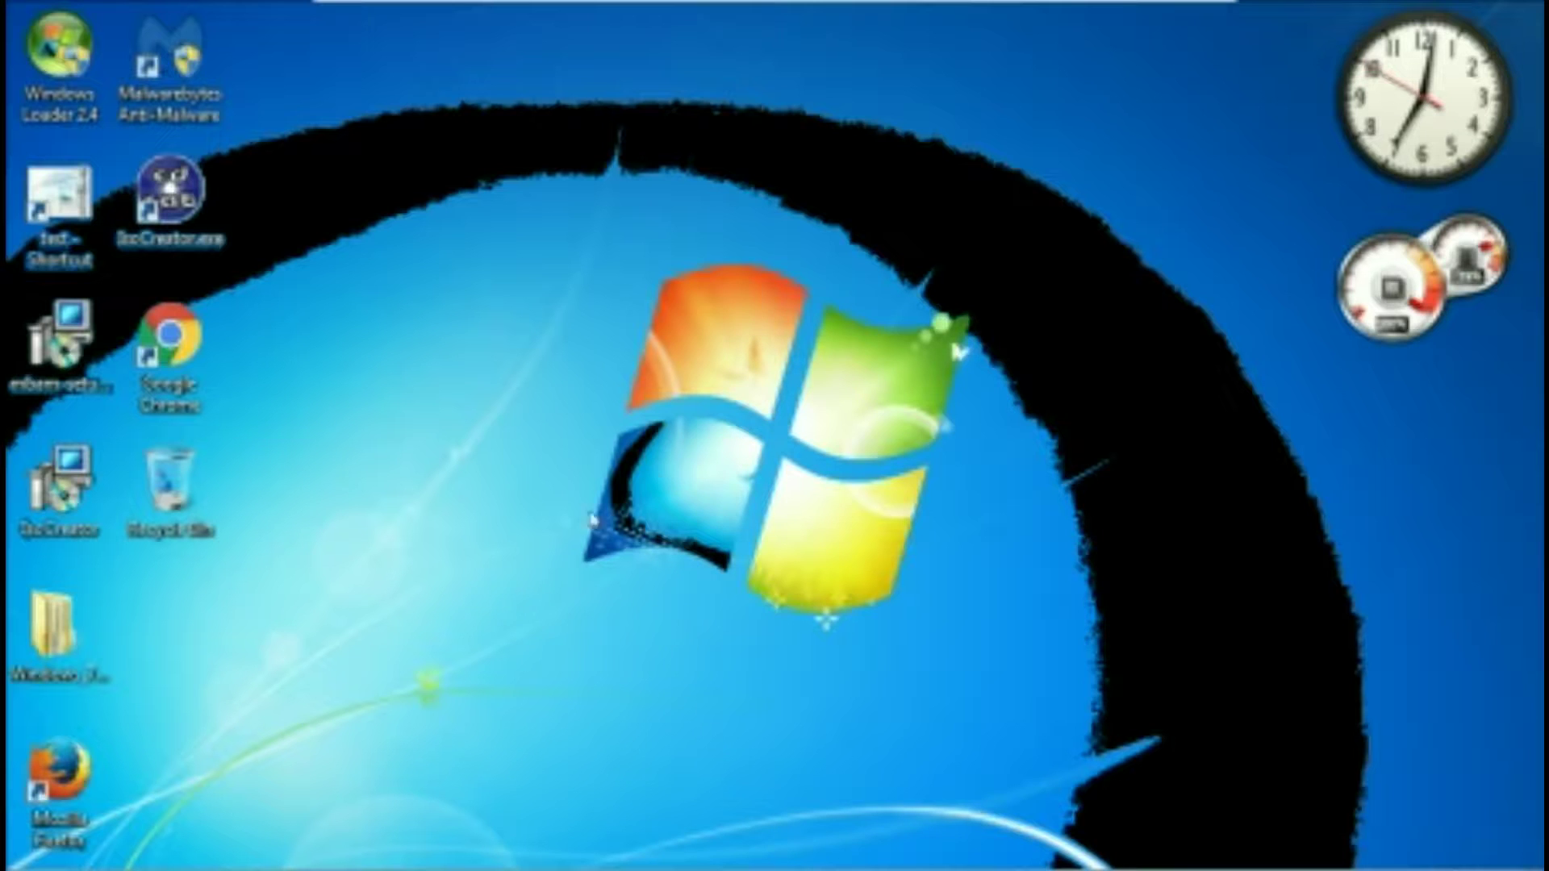
key(super+e)
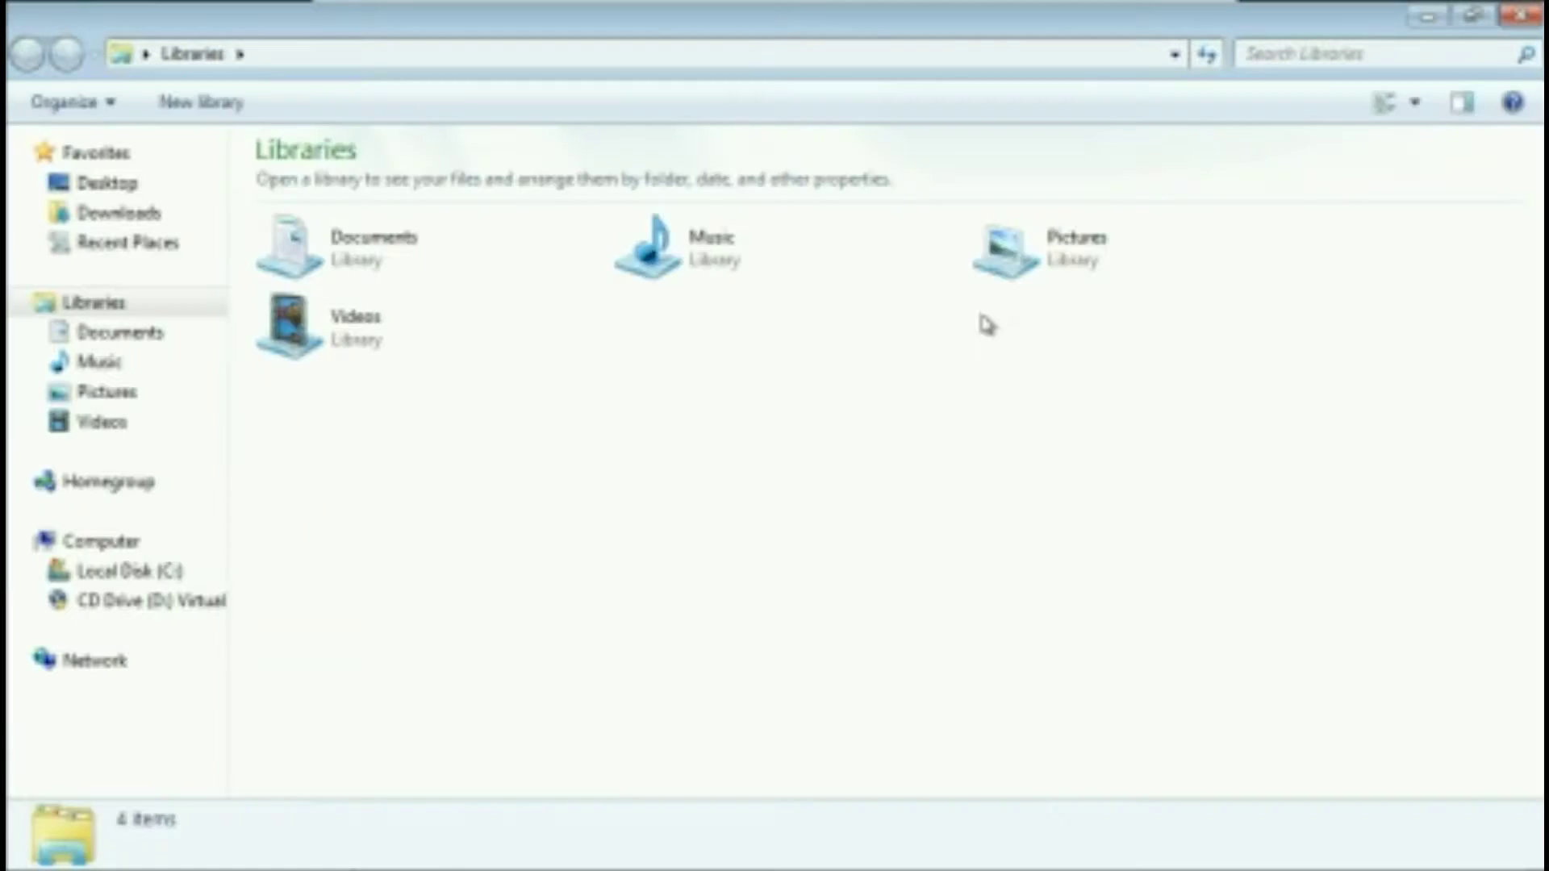
mouse_move(983, 495)
mouse_down()
mouse_move(1051, 743)
mouse_move(831, 670)
mouse_move(1038, 546)
mouse_move(985, 519)
mouse_up()
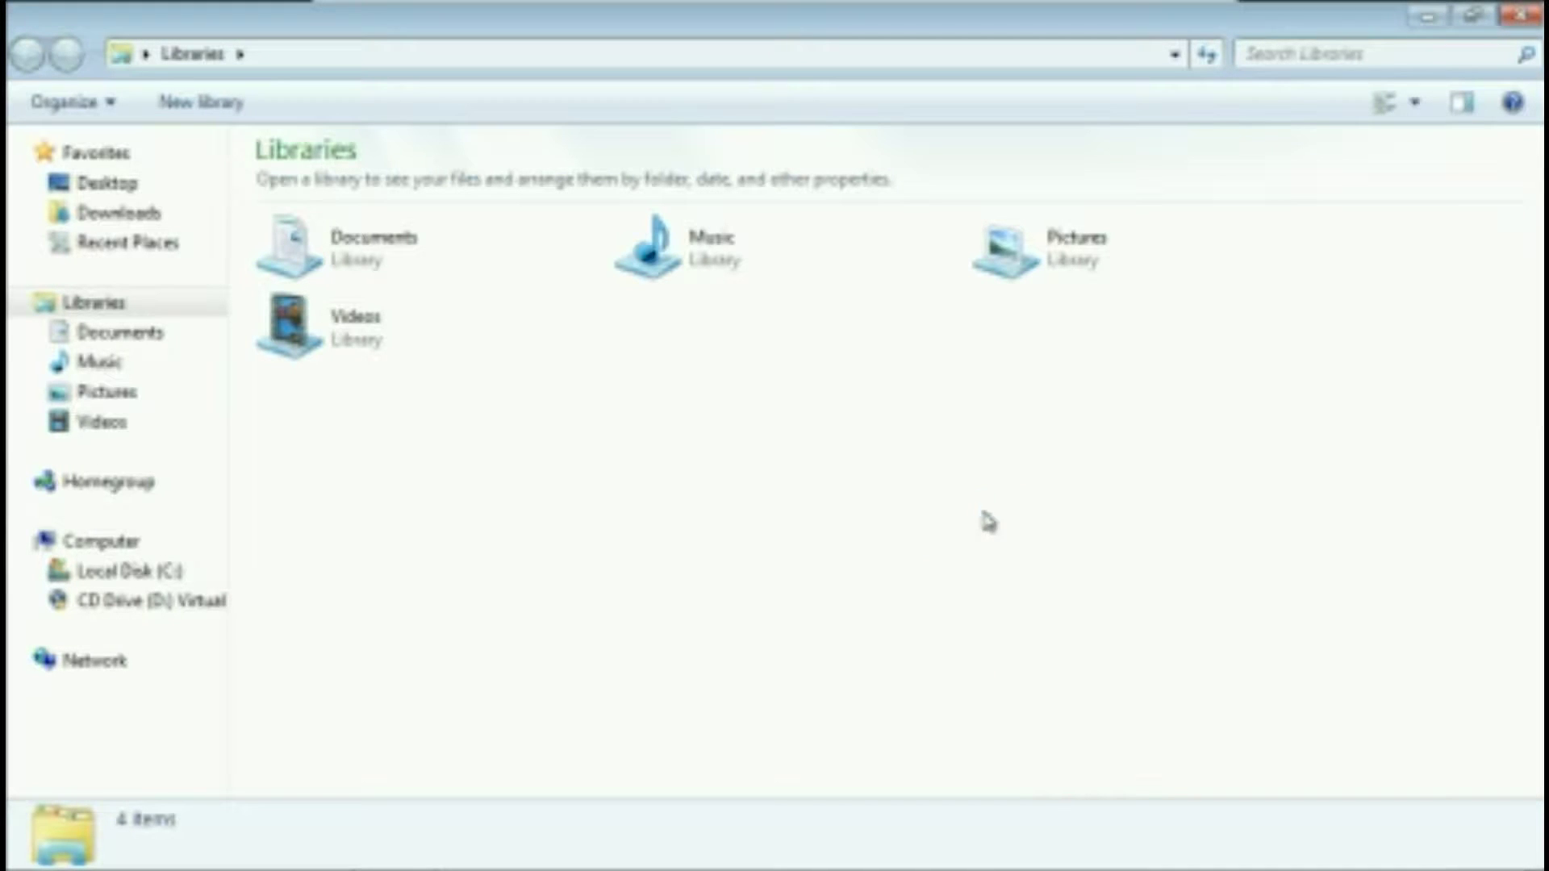
- Maximize and restore the Libraries window, leaving it smaller and moved over the desktop
click(1482, 28)
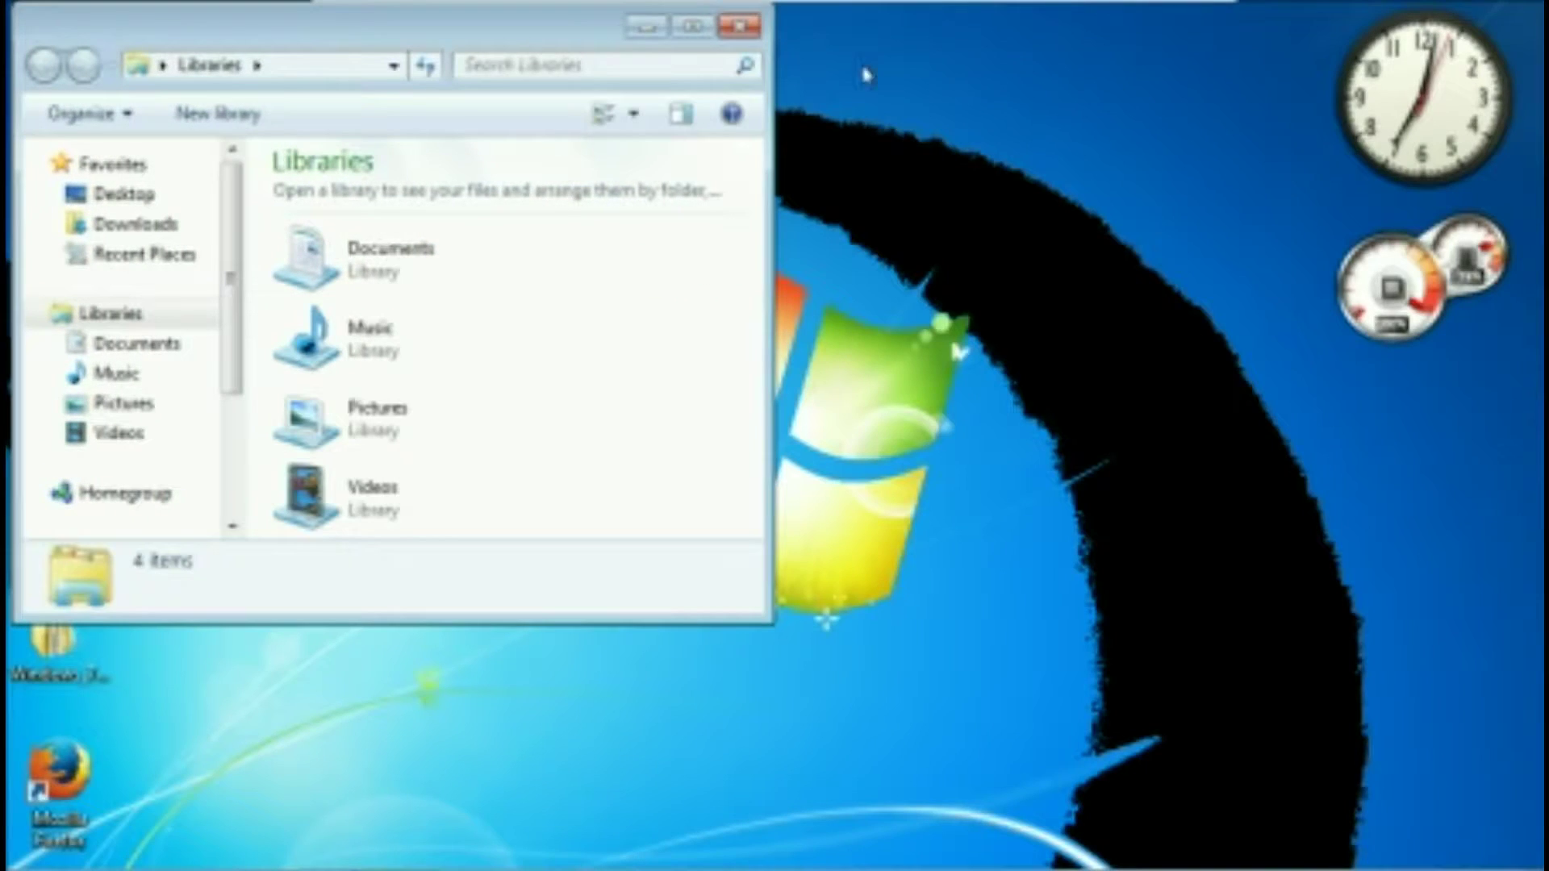
click(692, 28)
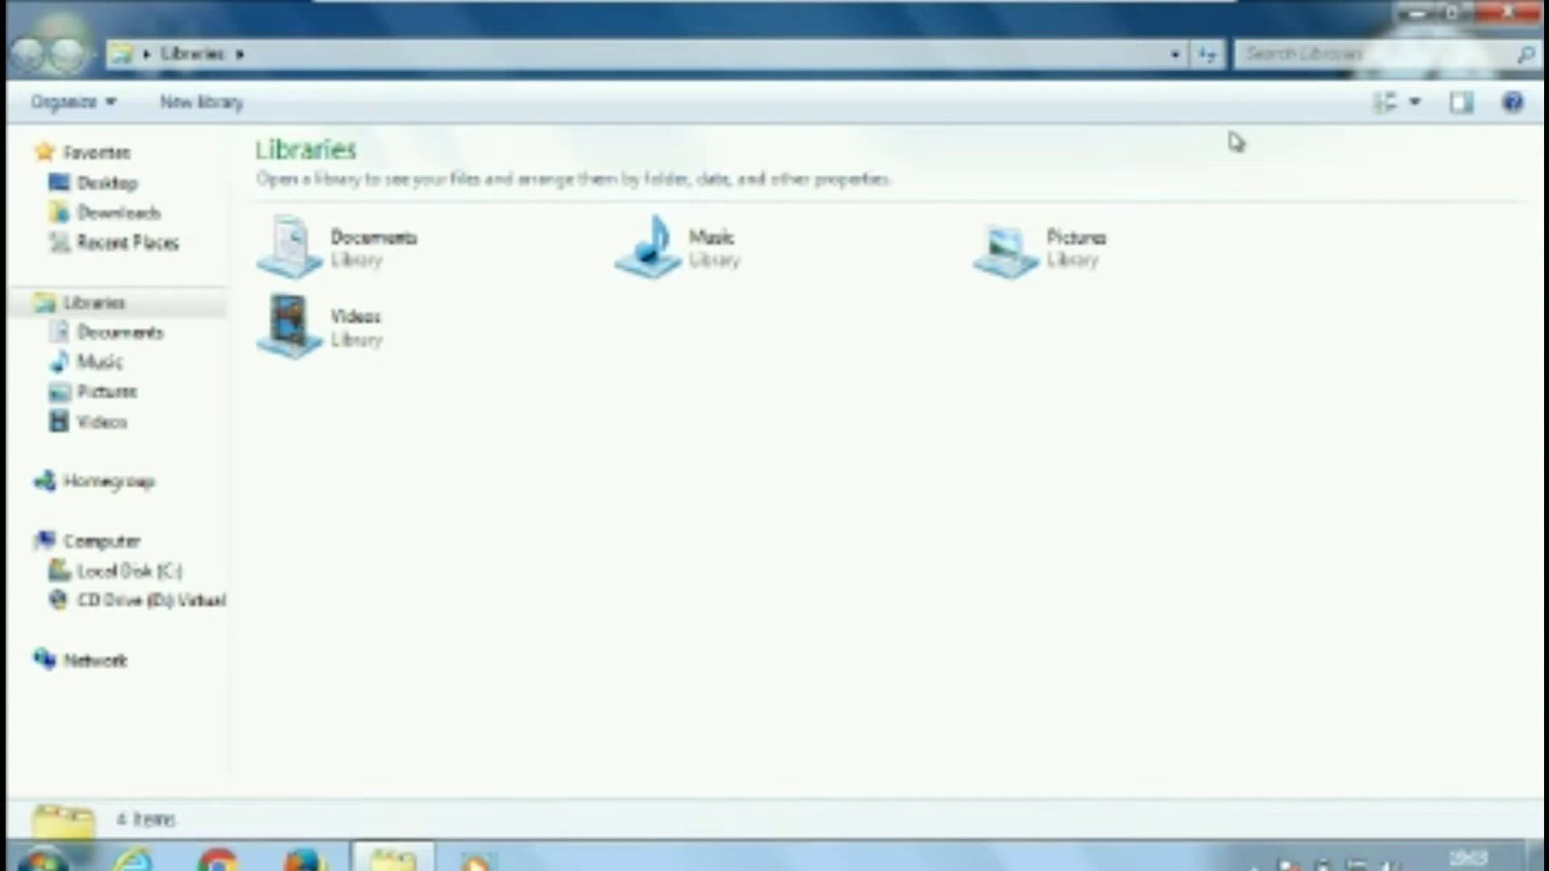
click(1343, 55)
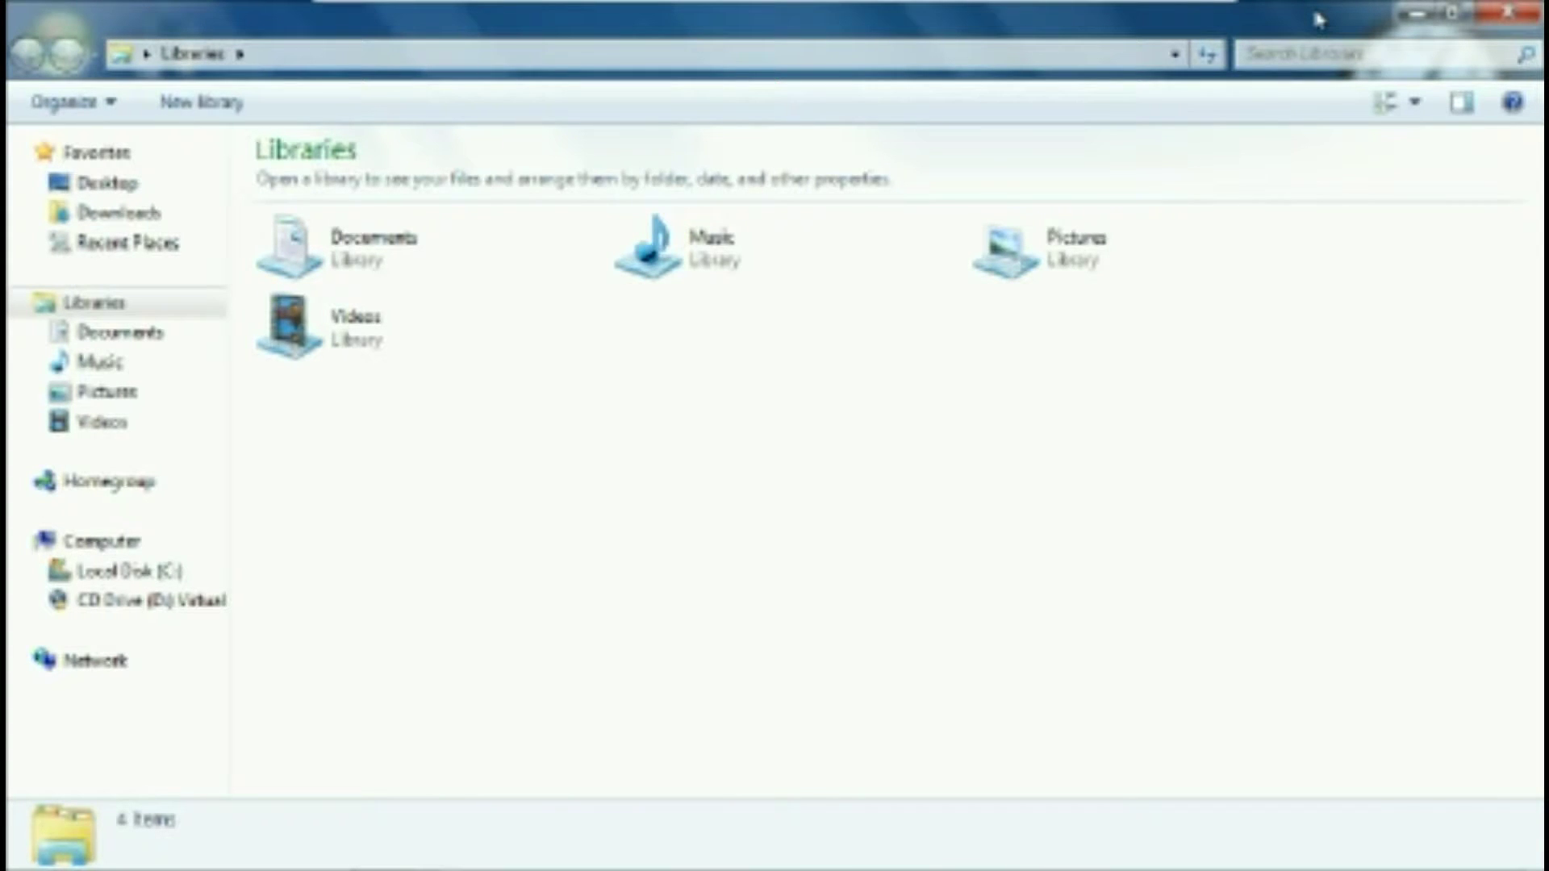
key(super+Down)
drag(1251, 249, 878, 131)
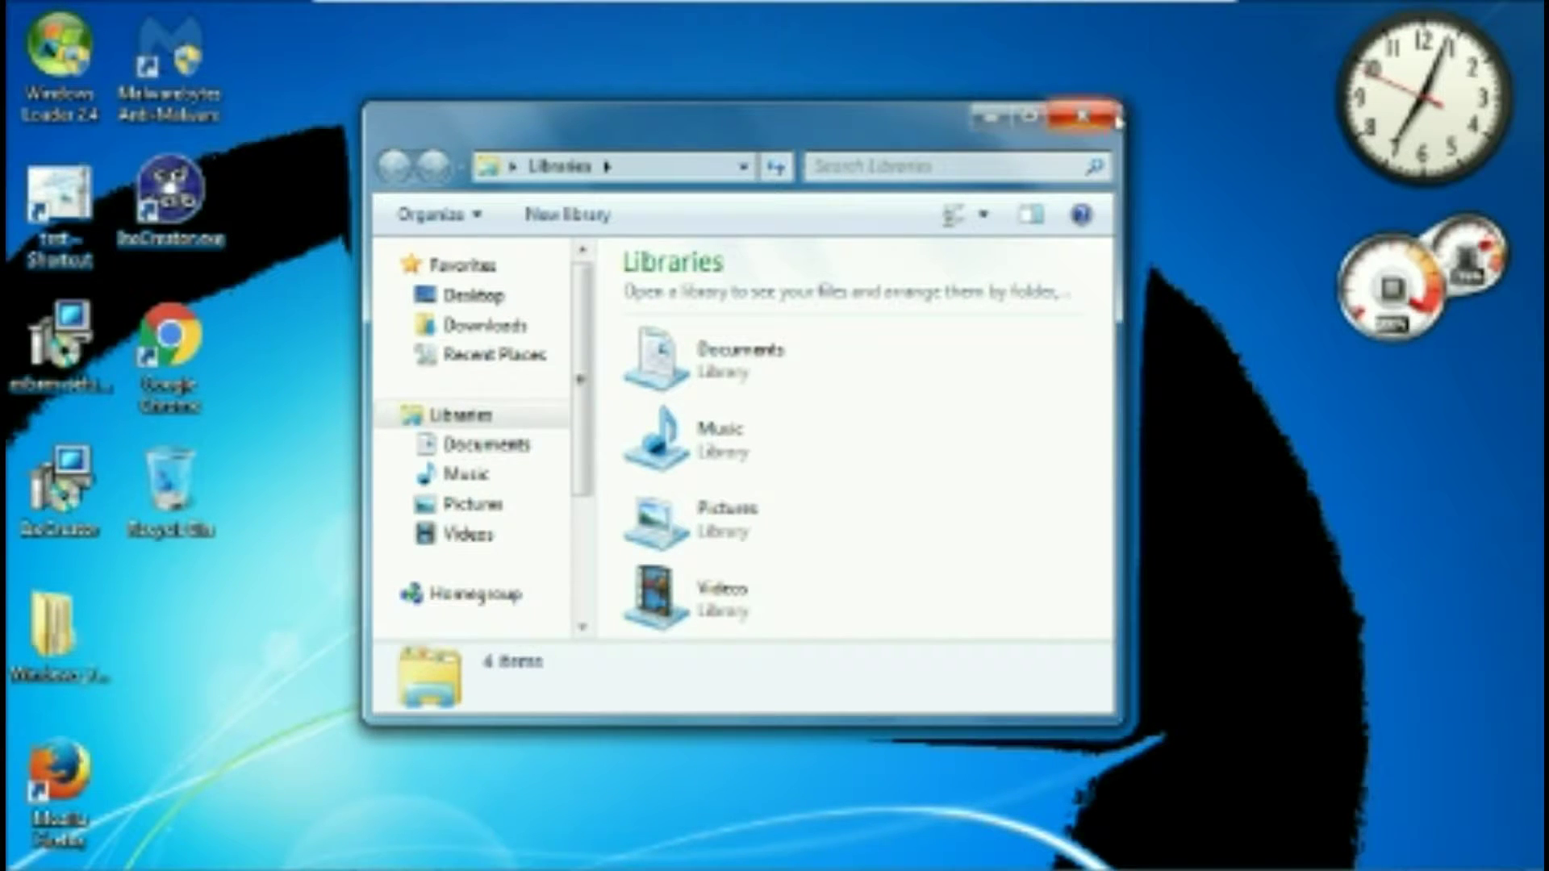
- Clear the Libraries window from view, then open Personalization from the desktop menu and scroll to Basic and High Contrast Themes
drag(781, 138, 681, 249)
key(super+d)
right_click(917, 171)
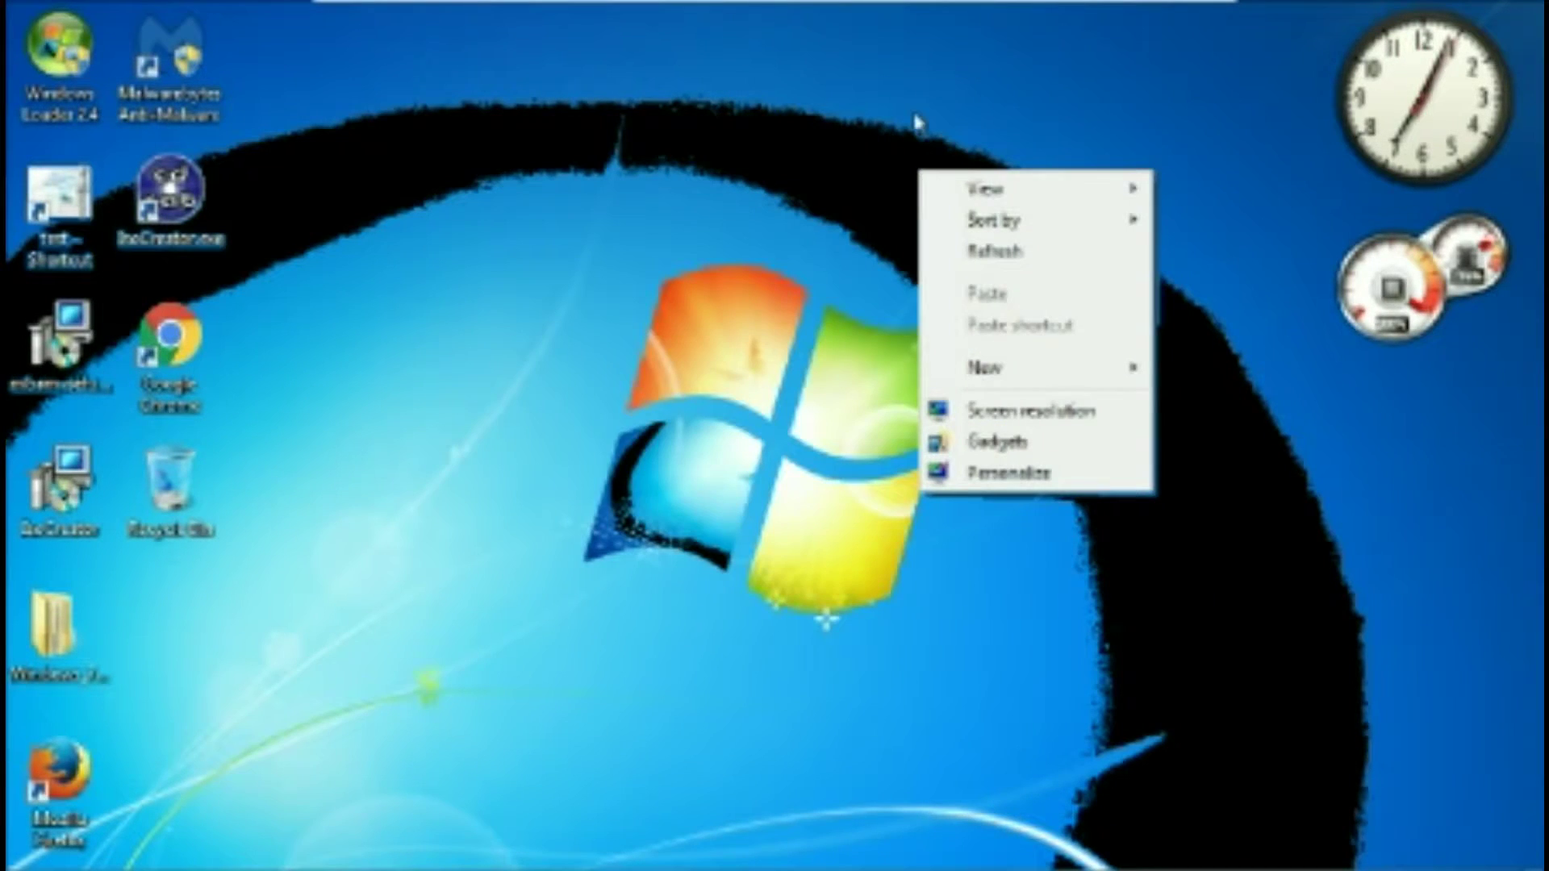
right_click(864, 143)
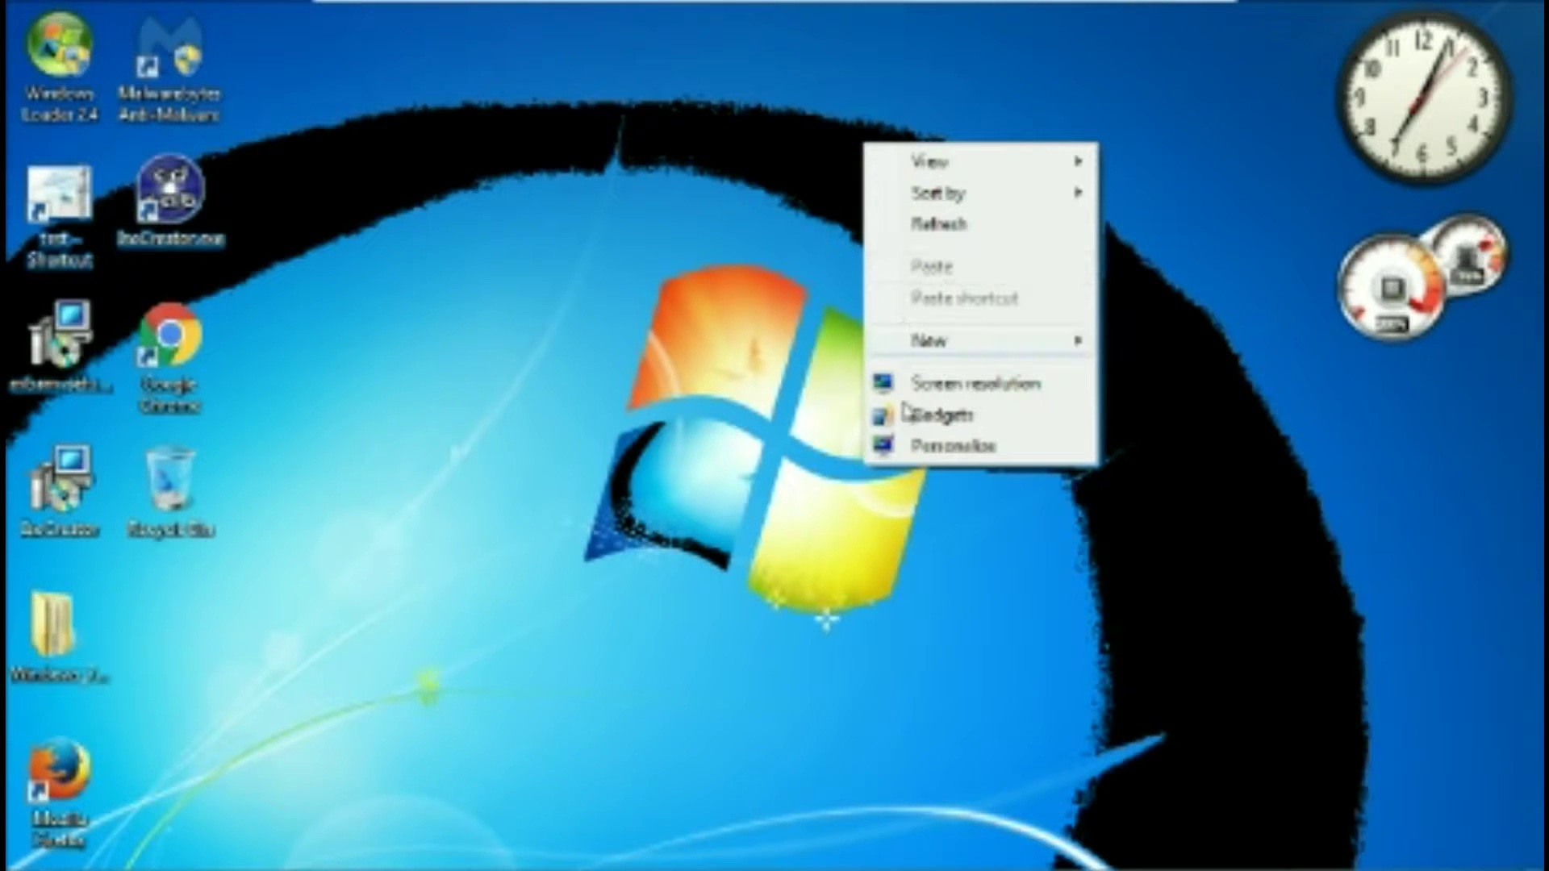
click(909, 449)
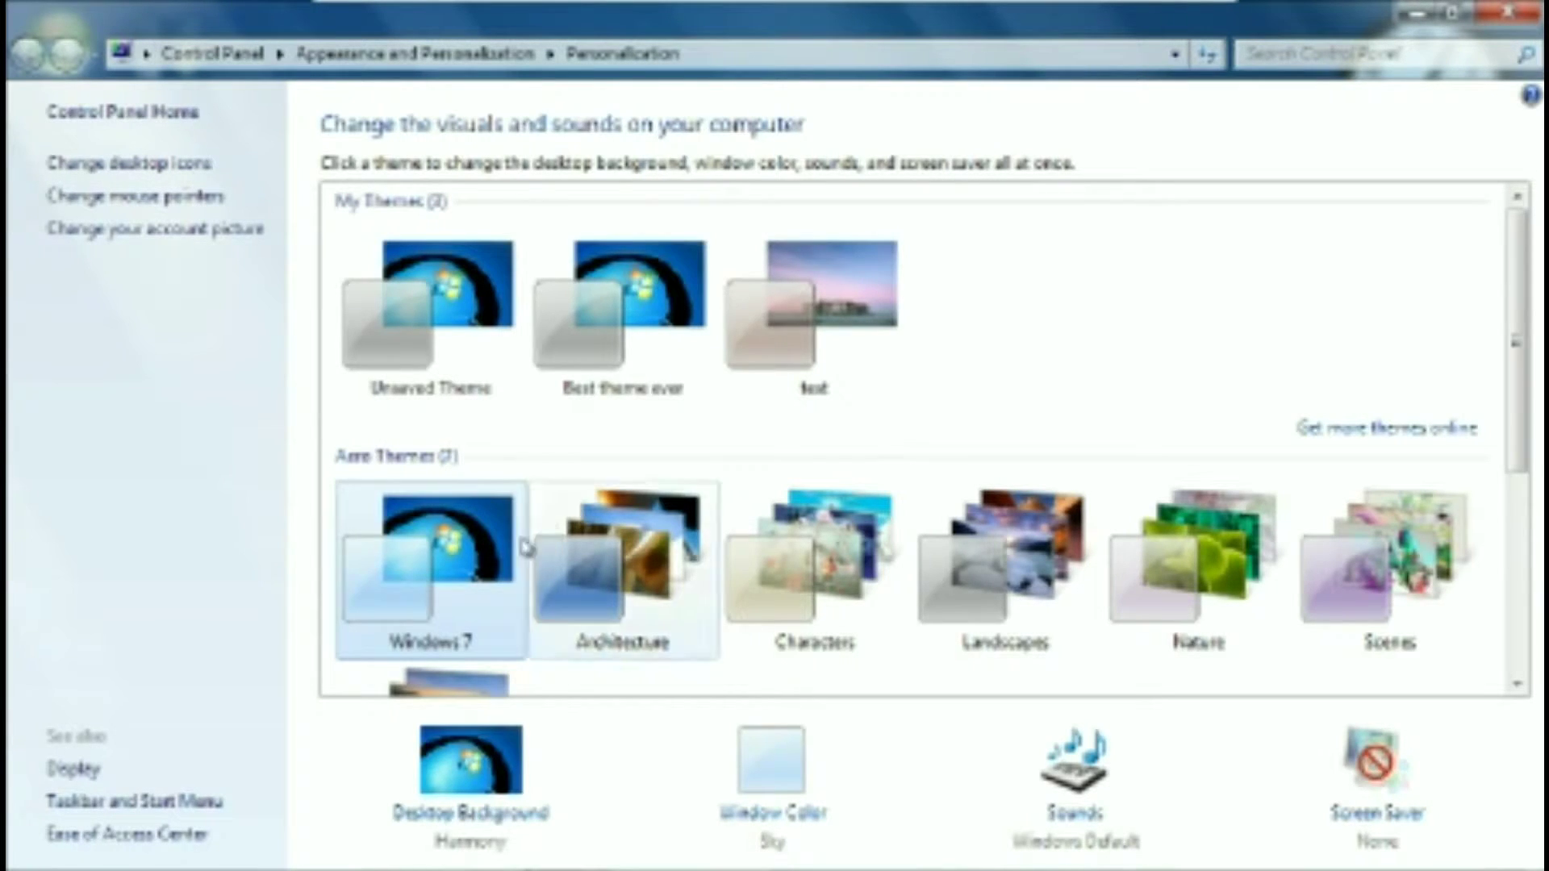
scroll(407, 561, down, 1)
scroll(407, 560, down, 8)
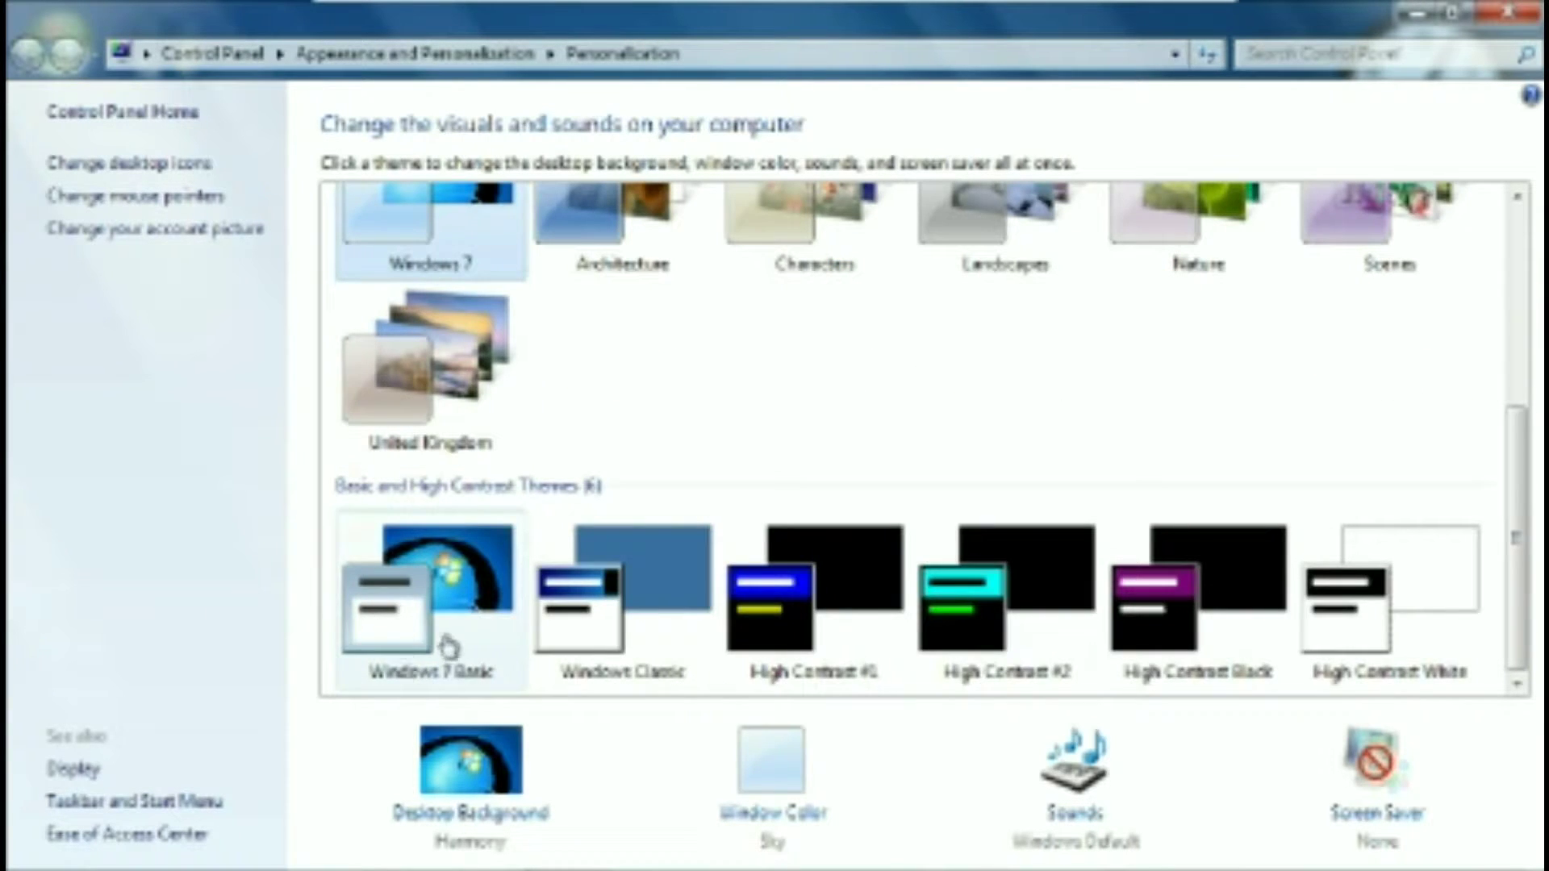
scroll(390, 293, up, 5)
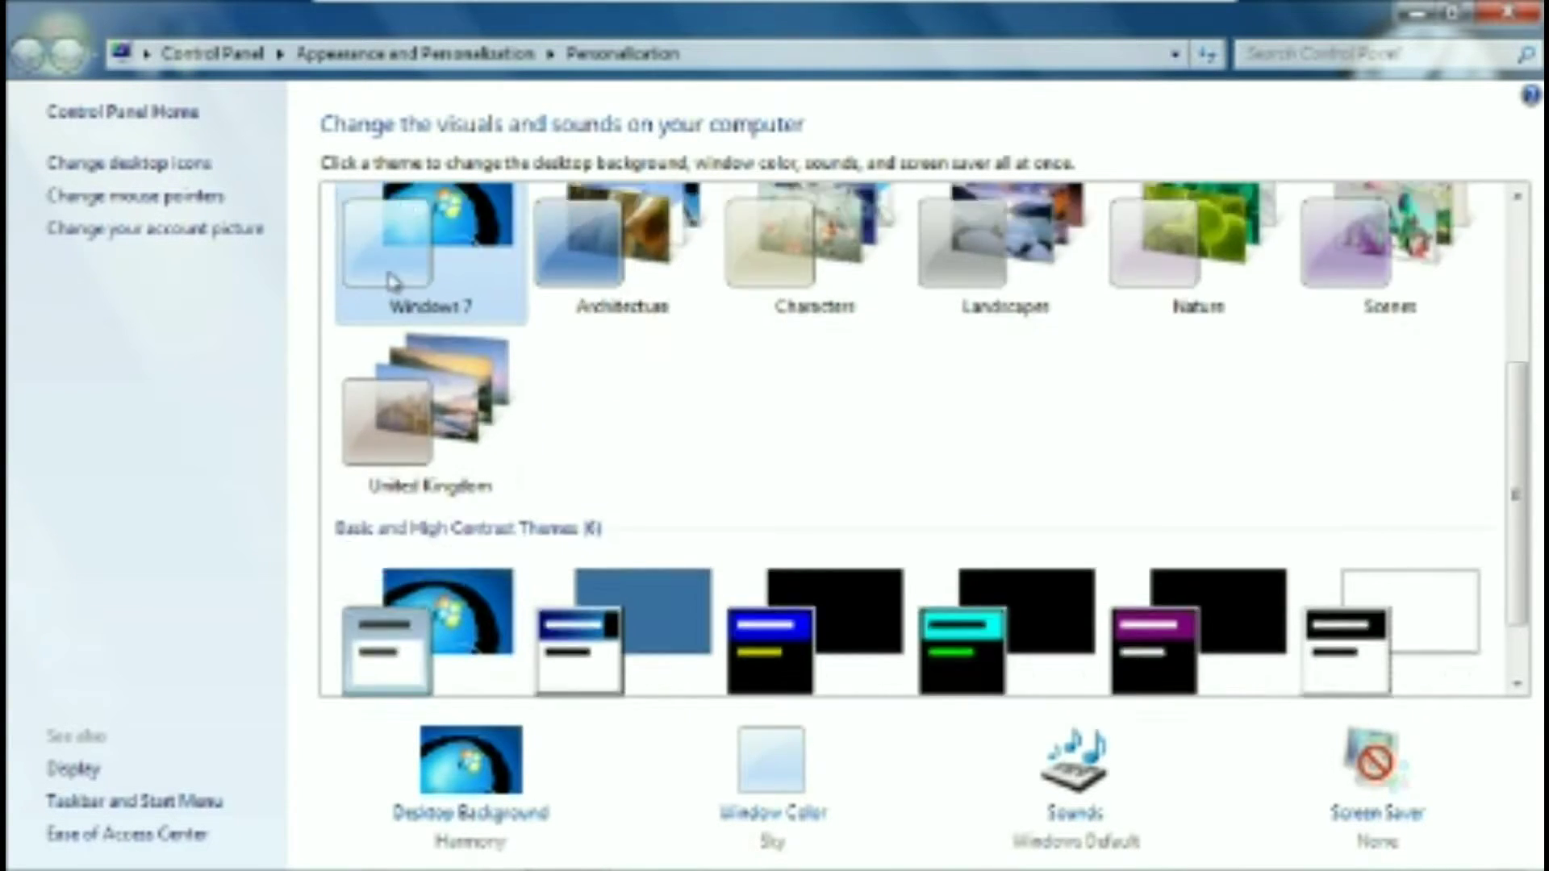
scroll(419, 347, down, 5)
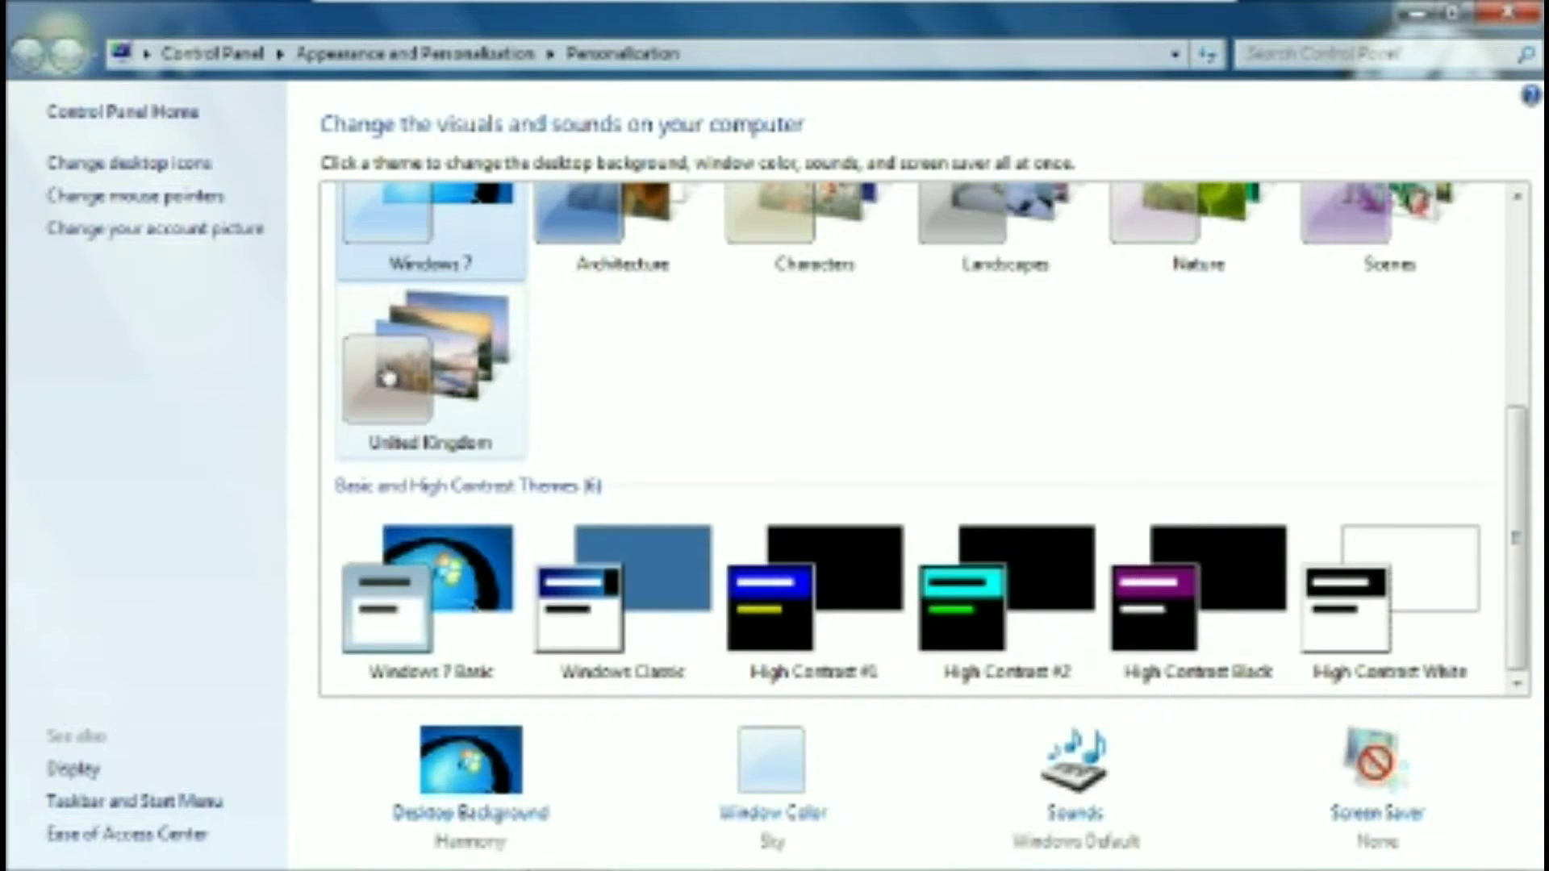
- Choose Windows Classic under Basic and High Contrast Themes for the grey classic look
click(595, 557)
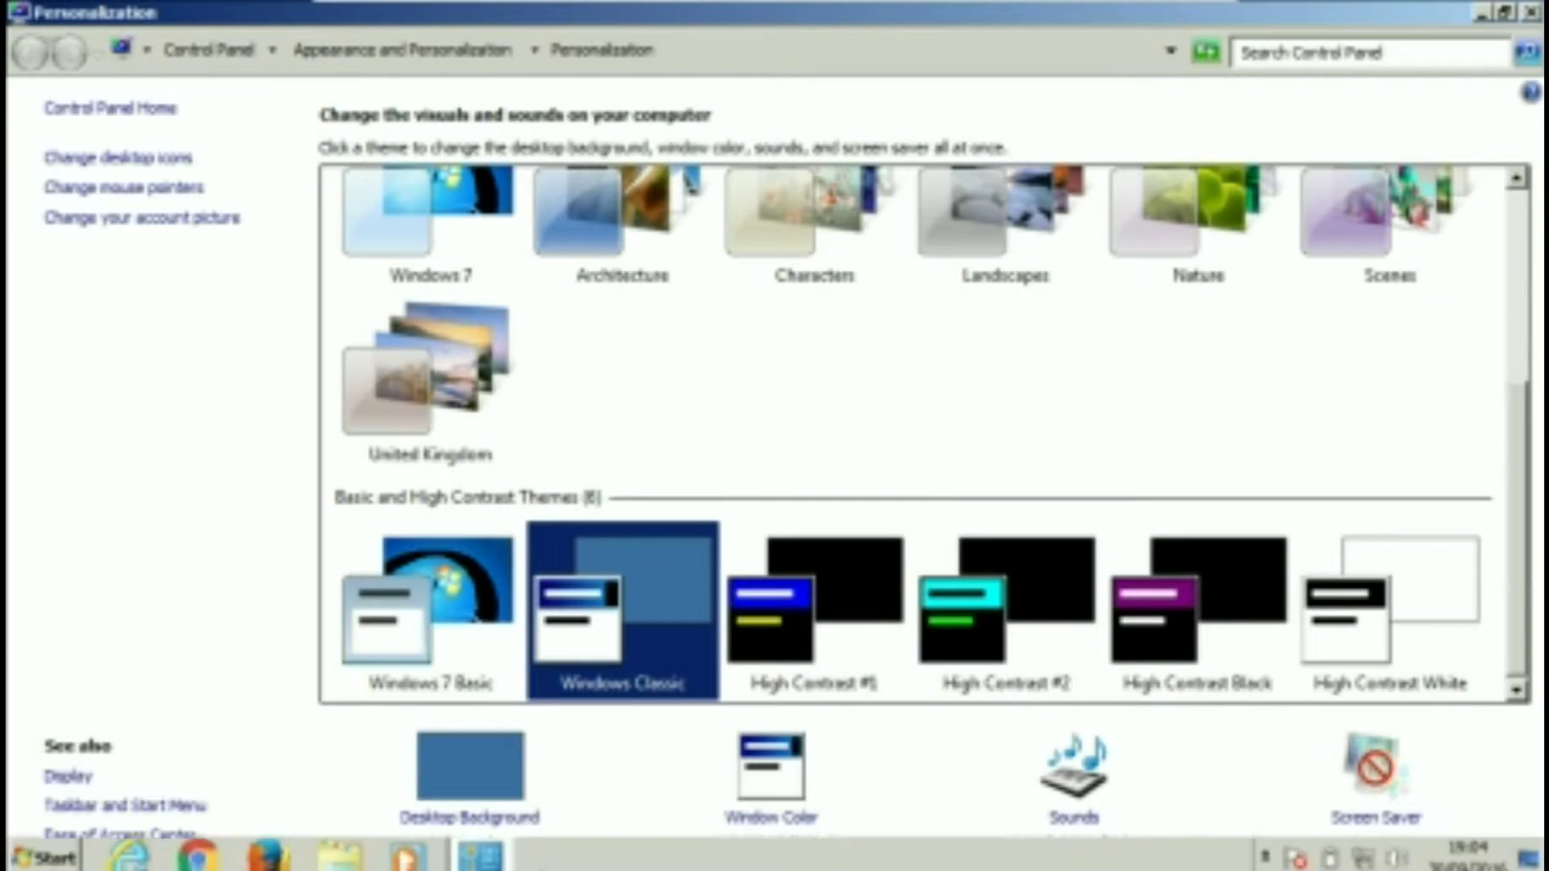
click(36, 843)
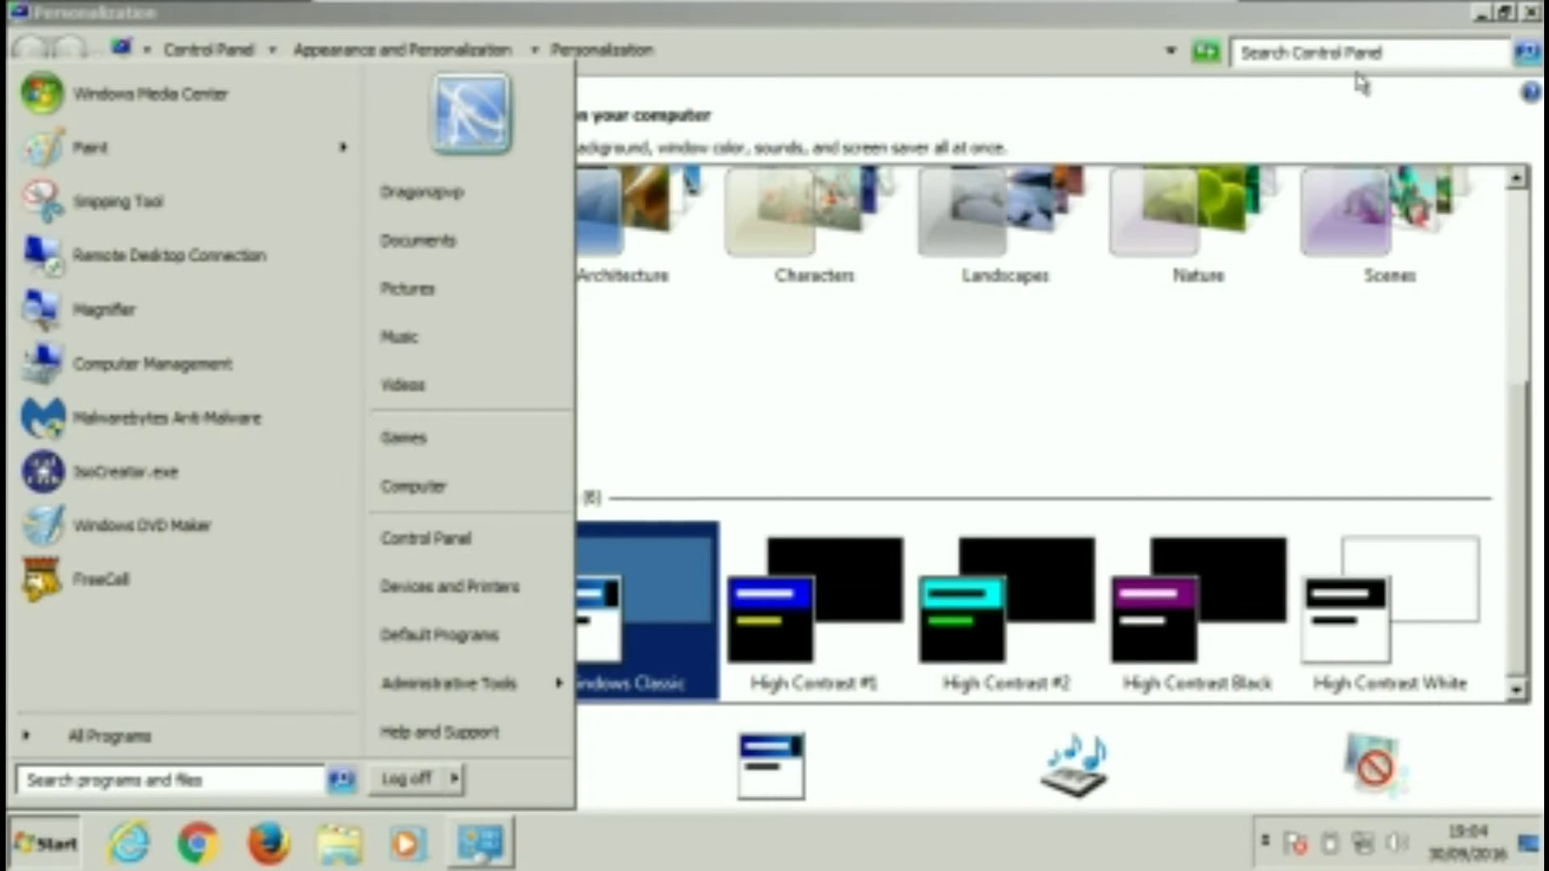
click(1505, 11)
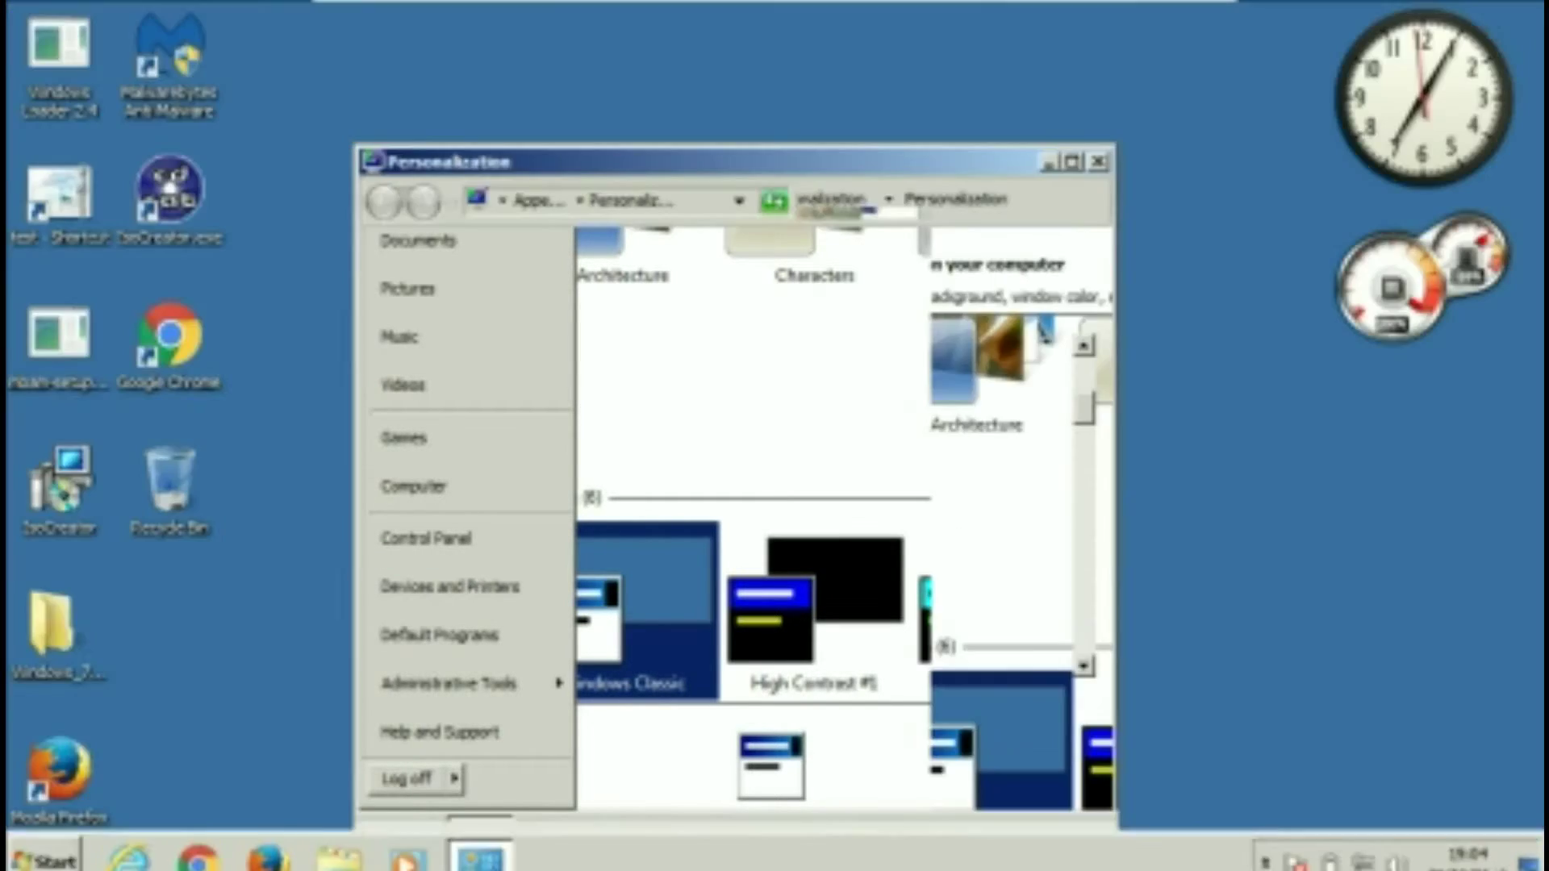
click(1047, 164)
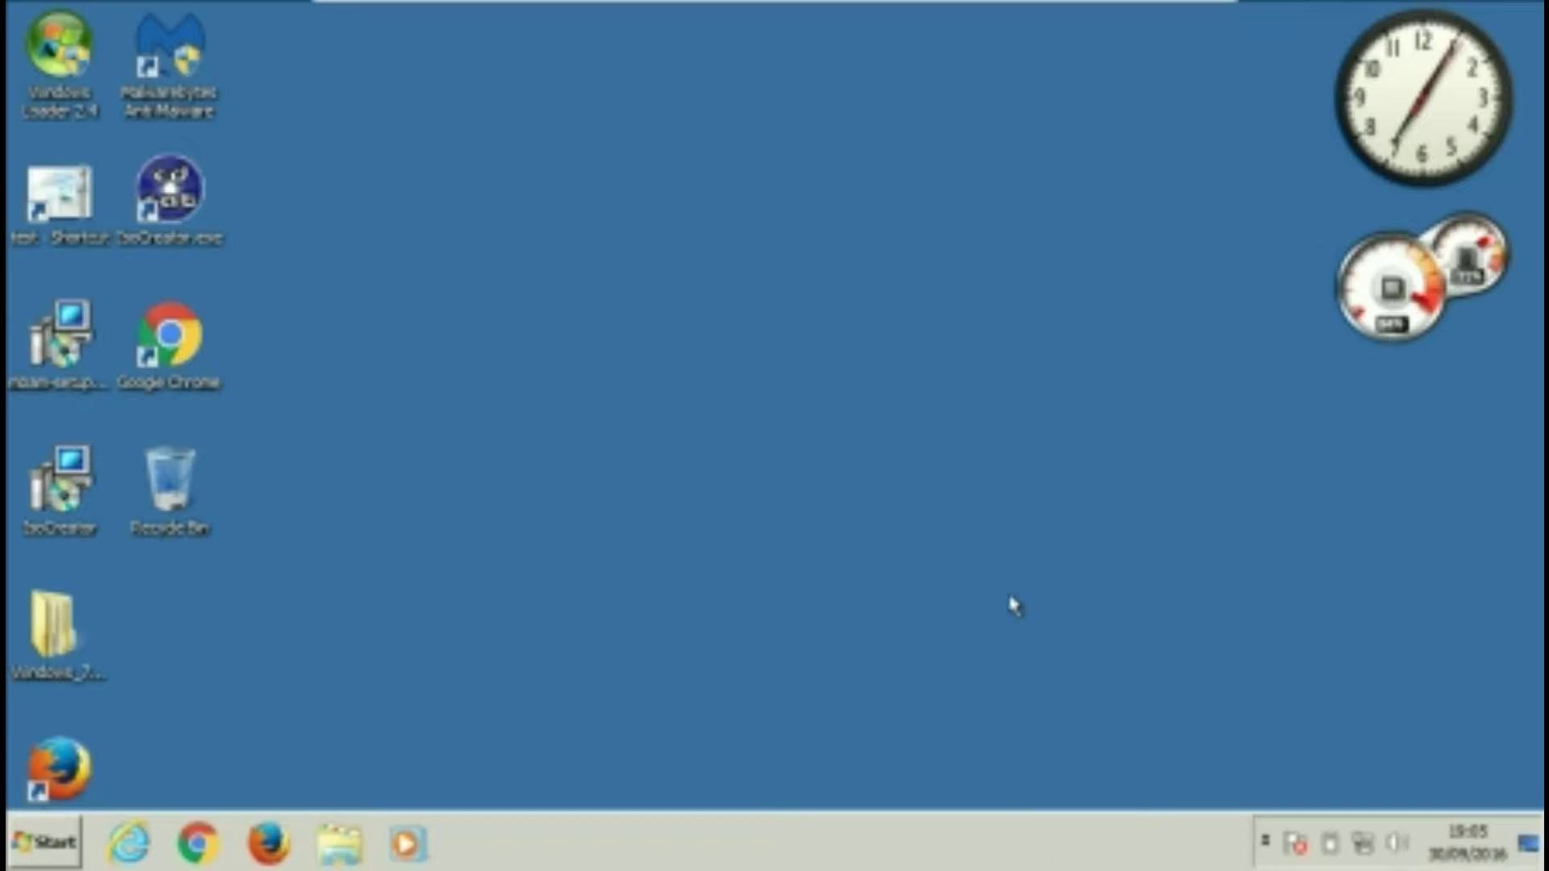
right_click(1010, 594)
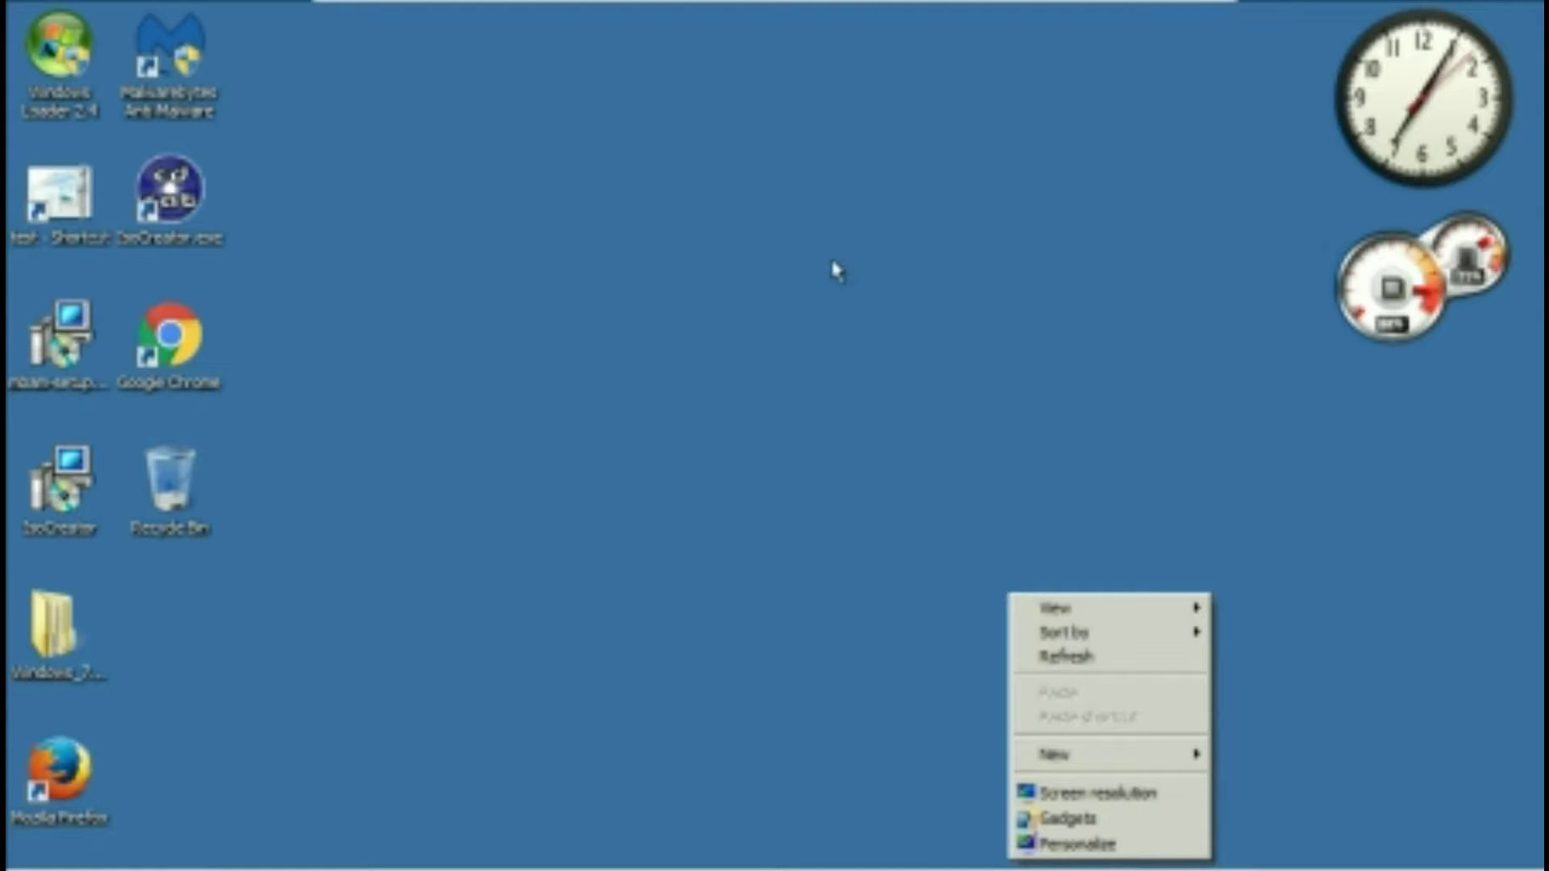
click(847, 243)
drag(848, 237, 402, 752)
click(200, 475)
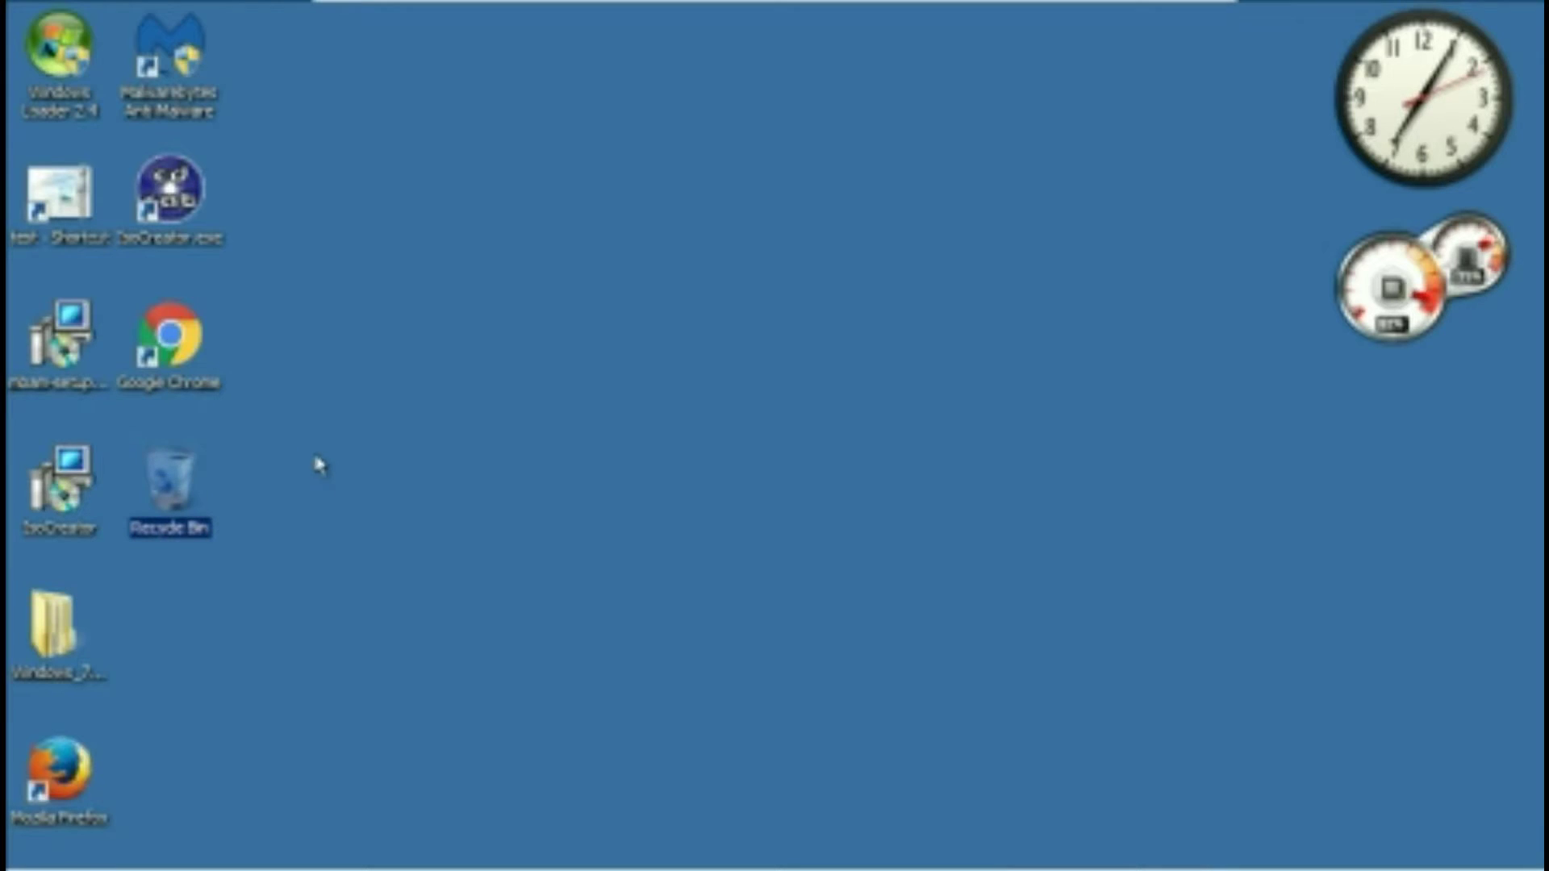
click(169, 339)
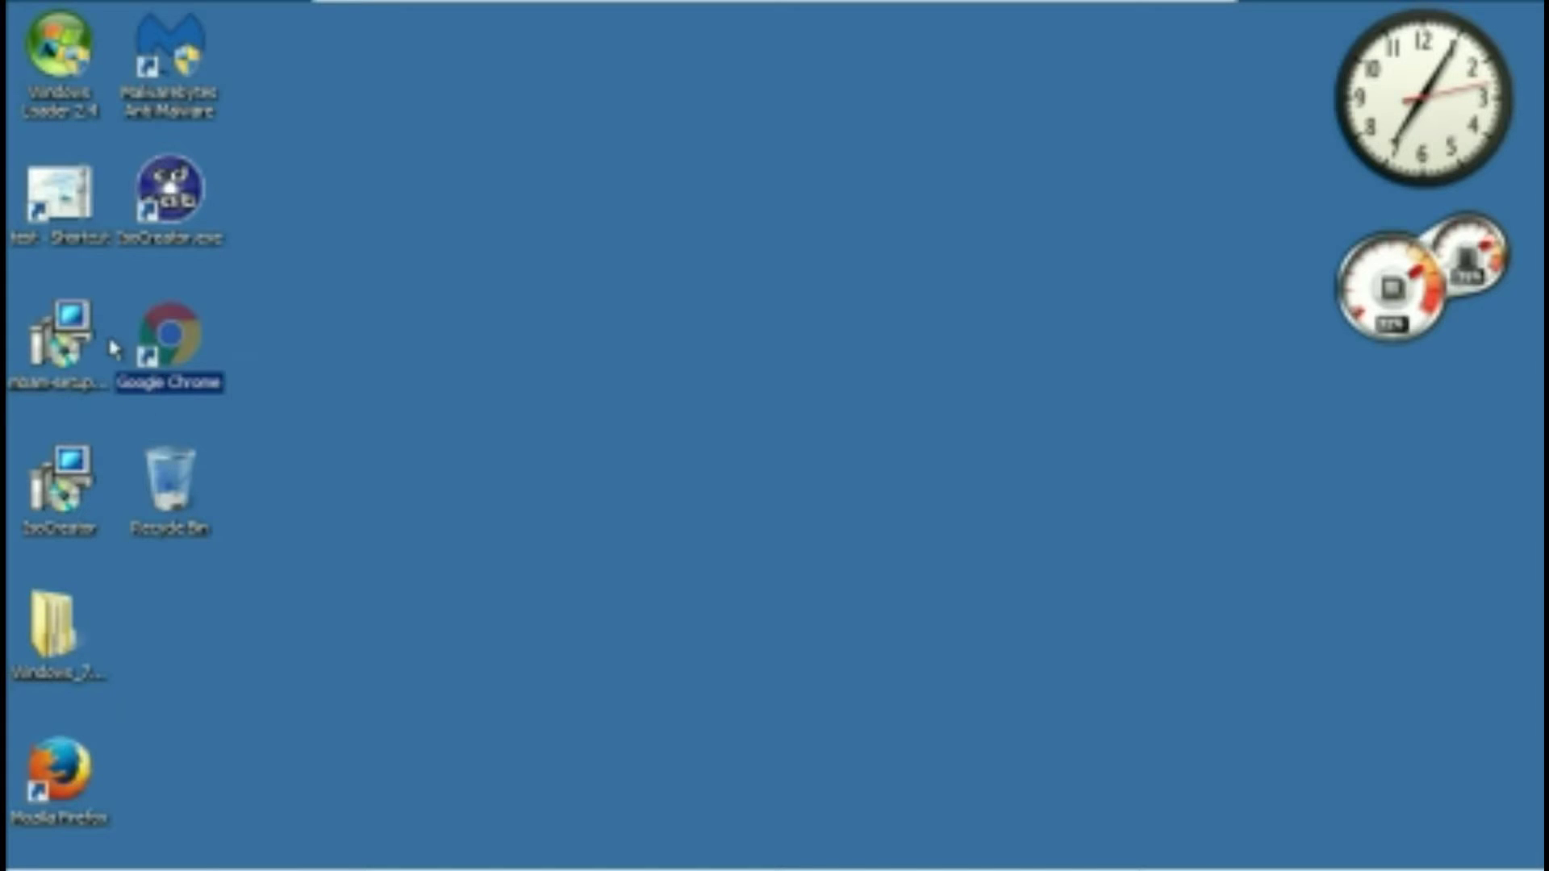
click(222, 486)
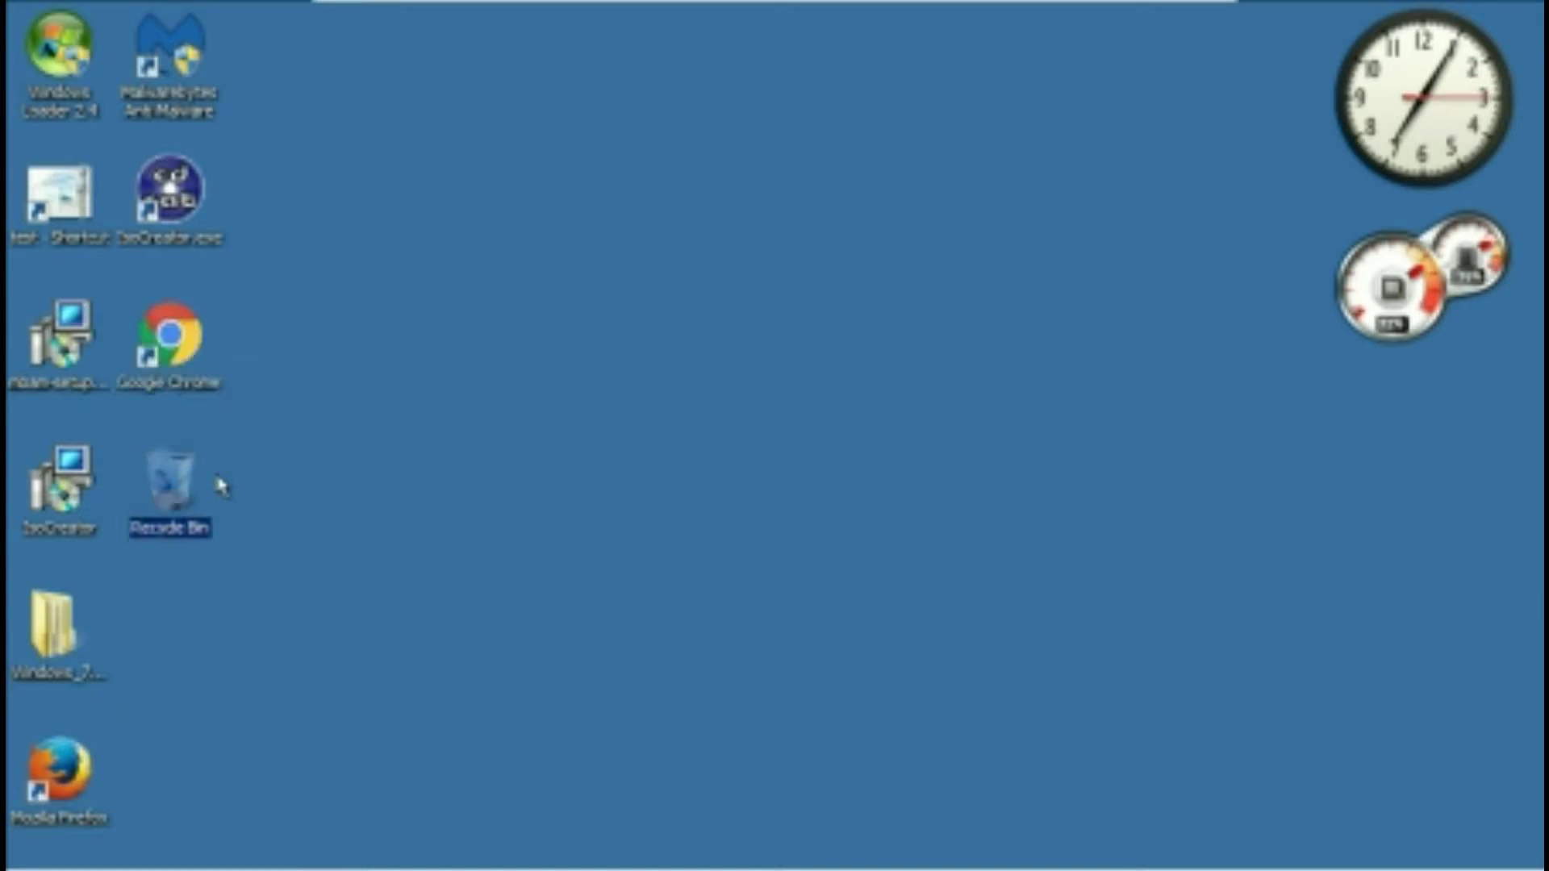
click(230, 190)
drag(137, 419, 69, 702)
click(511, 534)
double_click(176, 514)
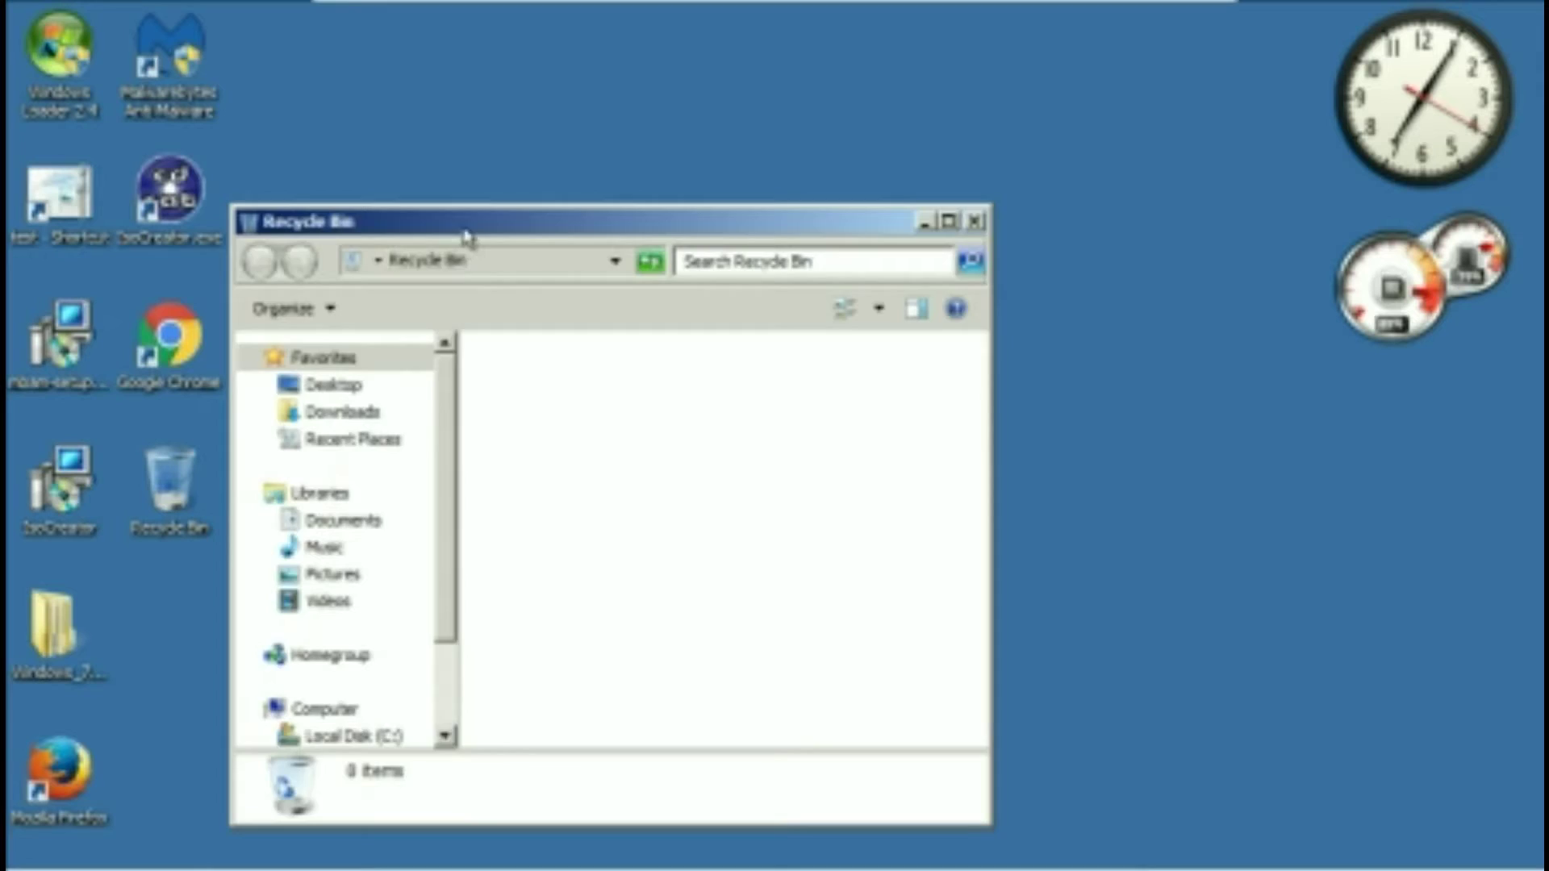
drag(467, 229, 725, 3)
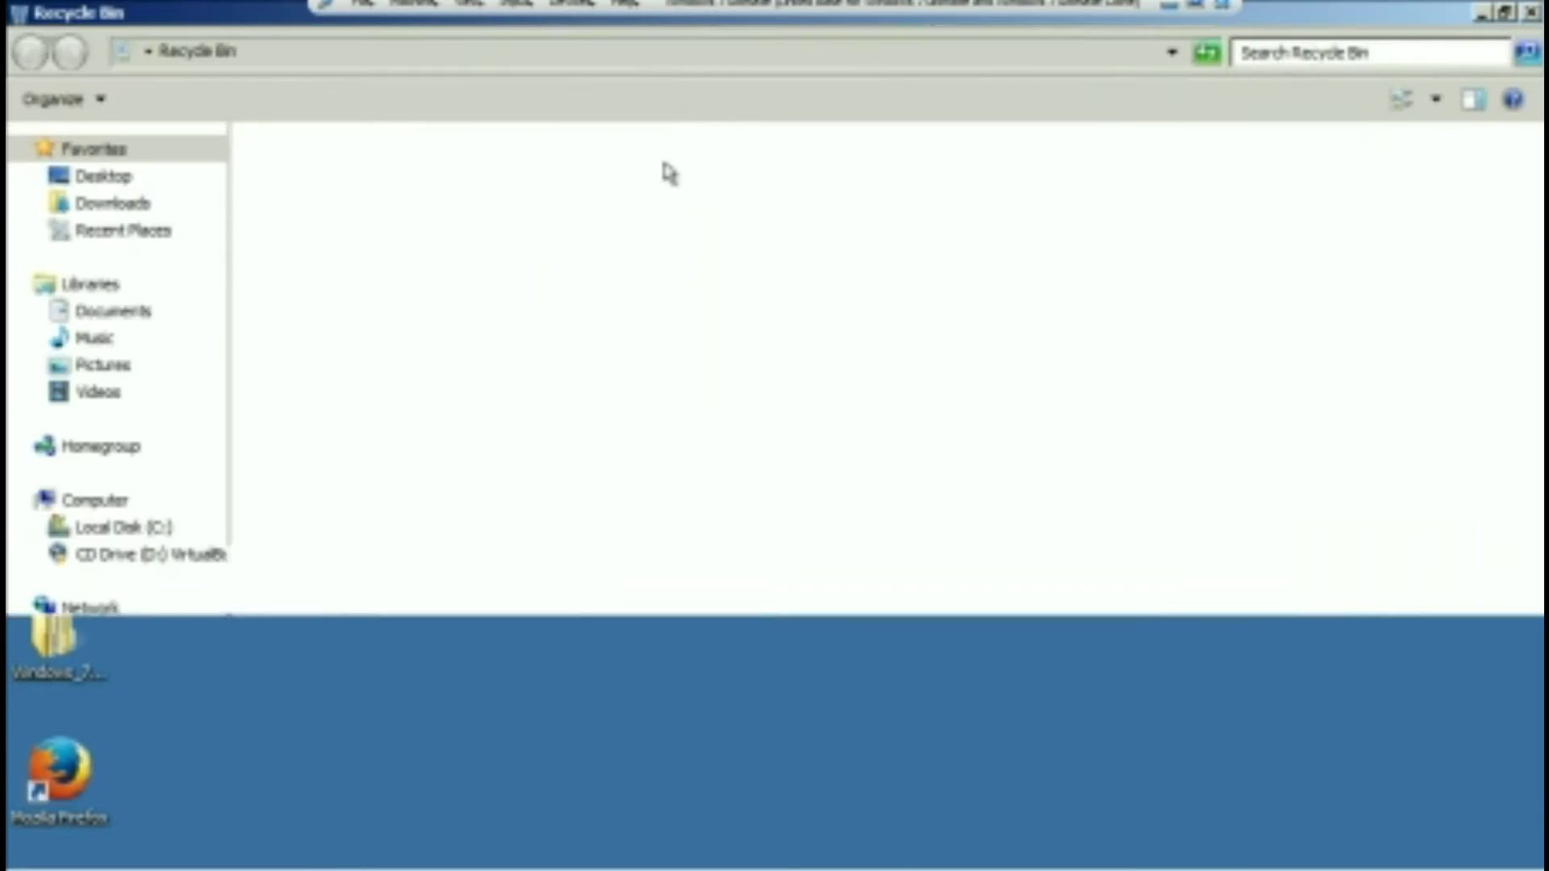
click(95, 289)
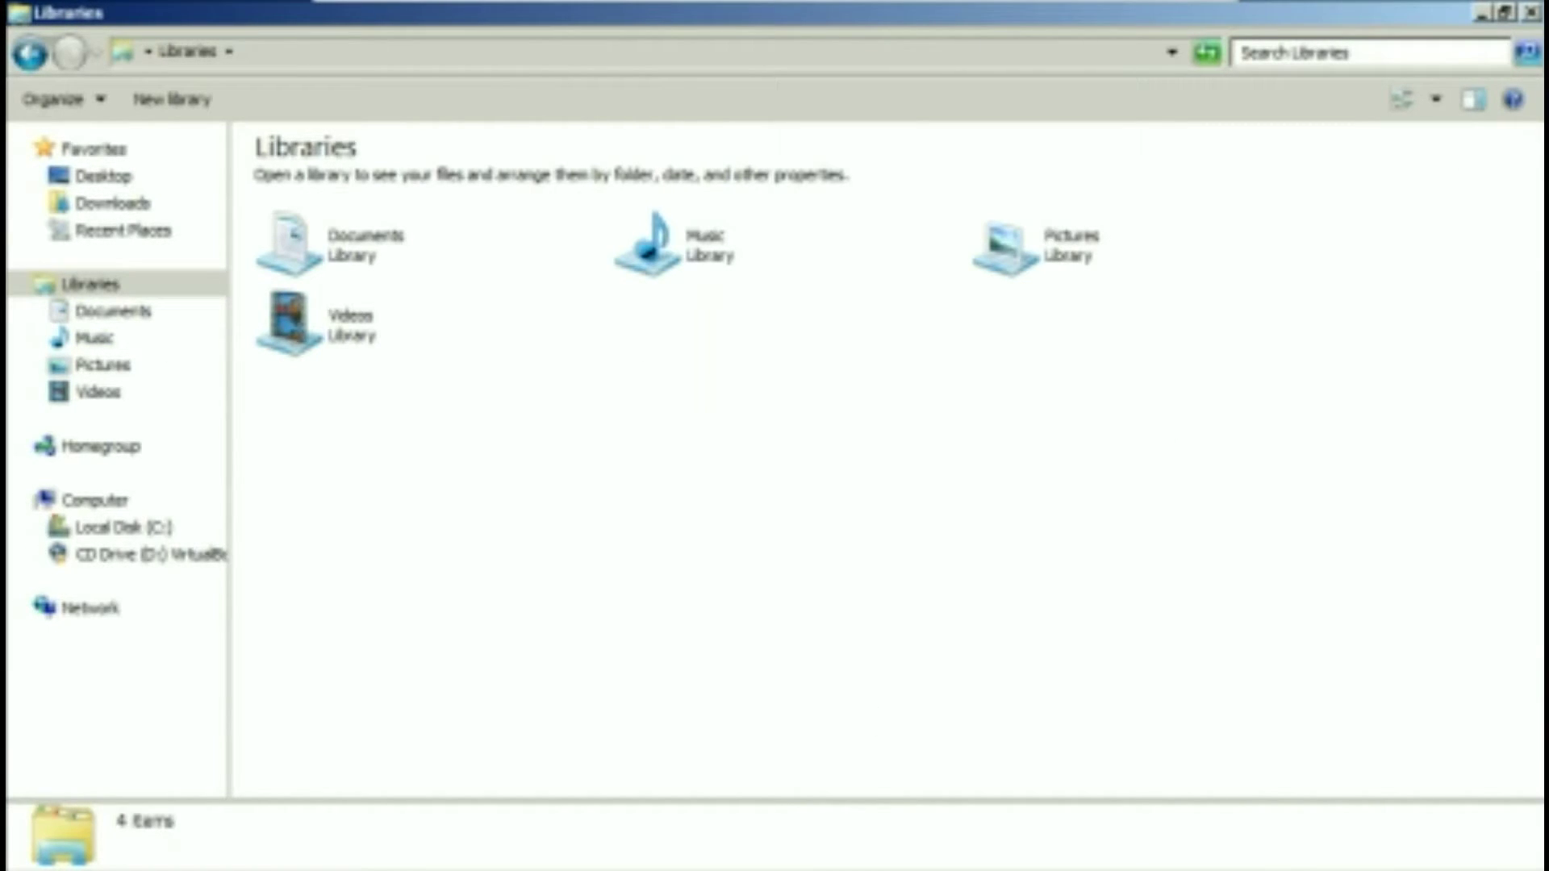
click(1529, 14)
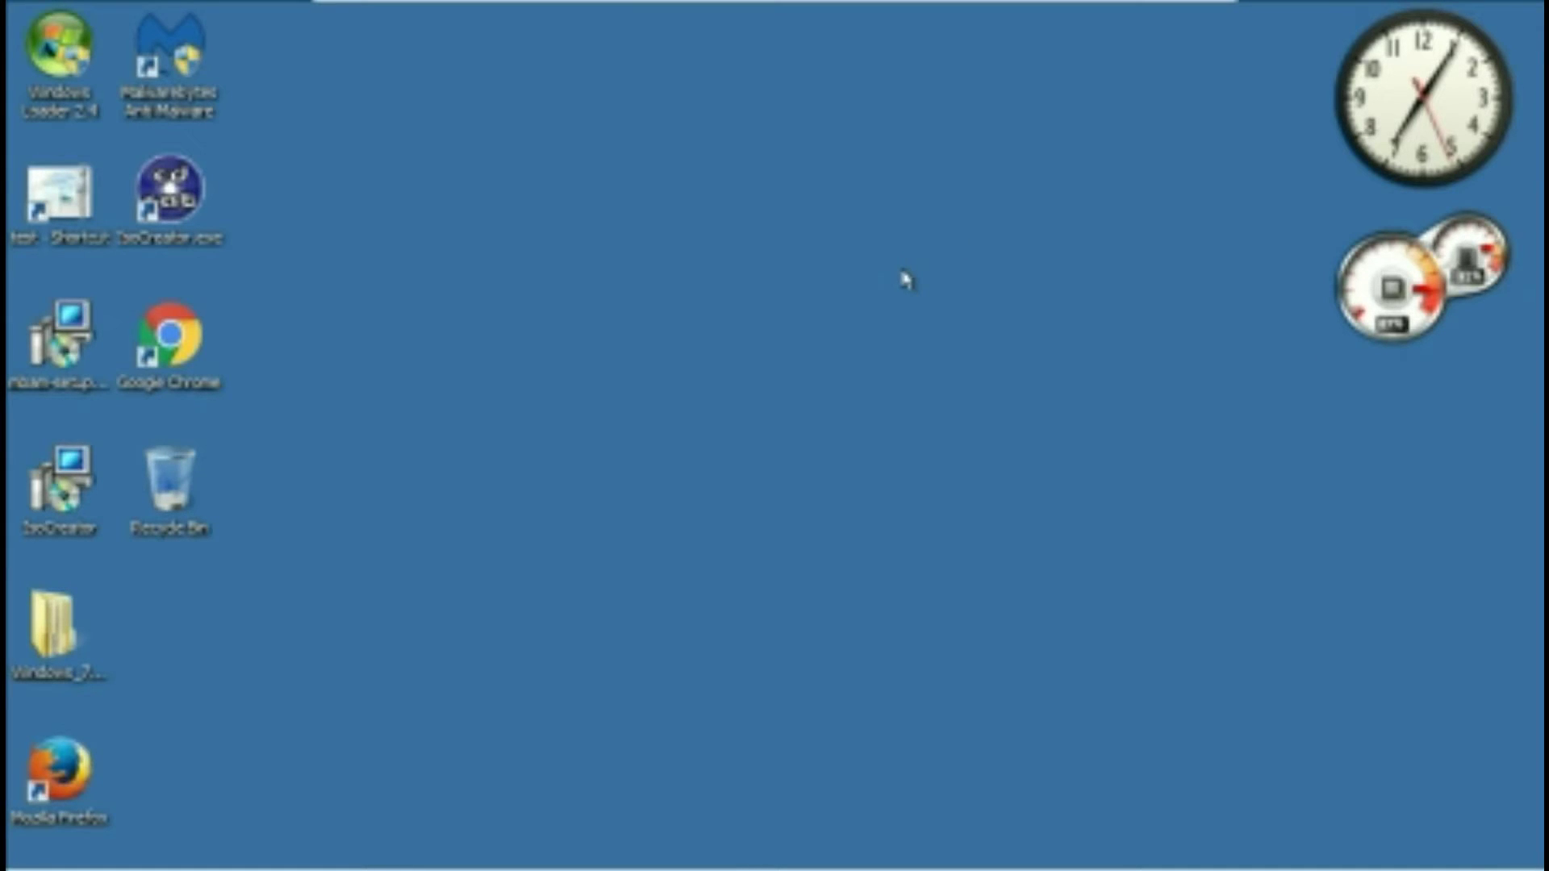
- Reopen Personalization via Shift+F10, maximize it, and scroll to the Basic and High Contrast themes
key(shift+F10)
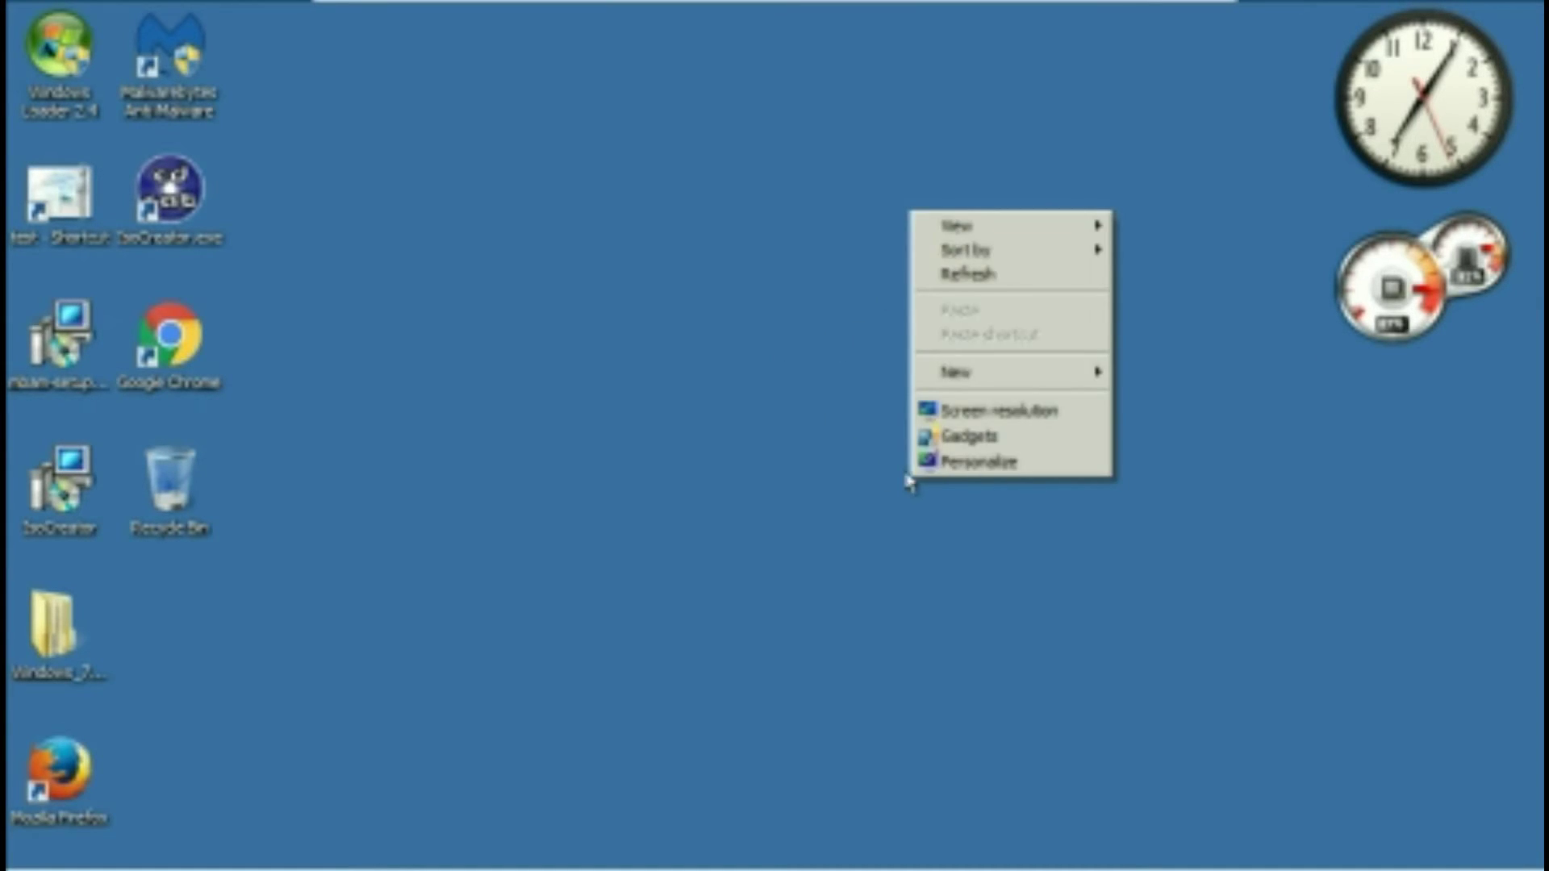
click(940, 465)
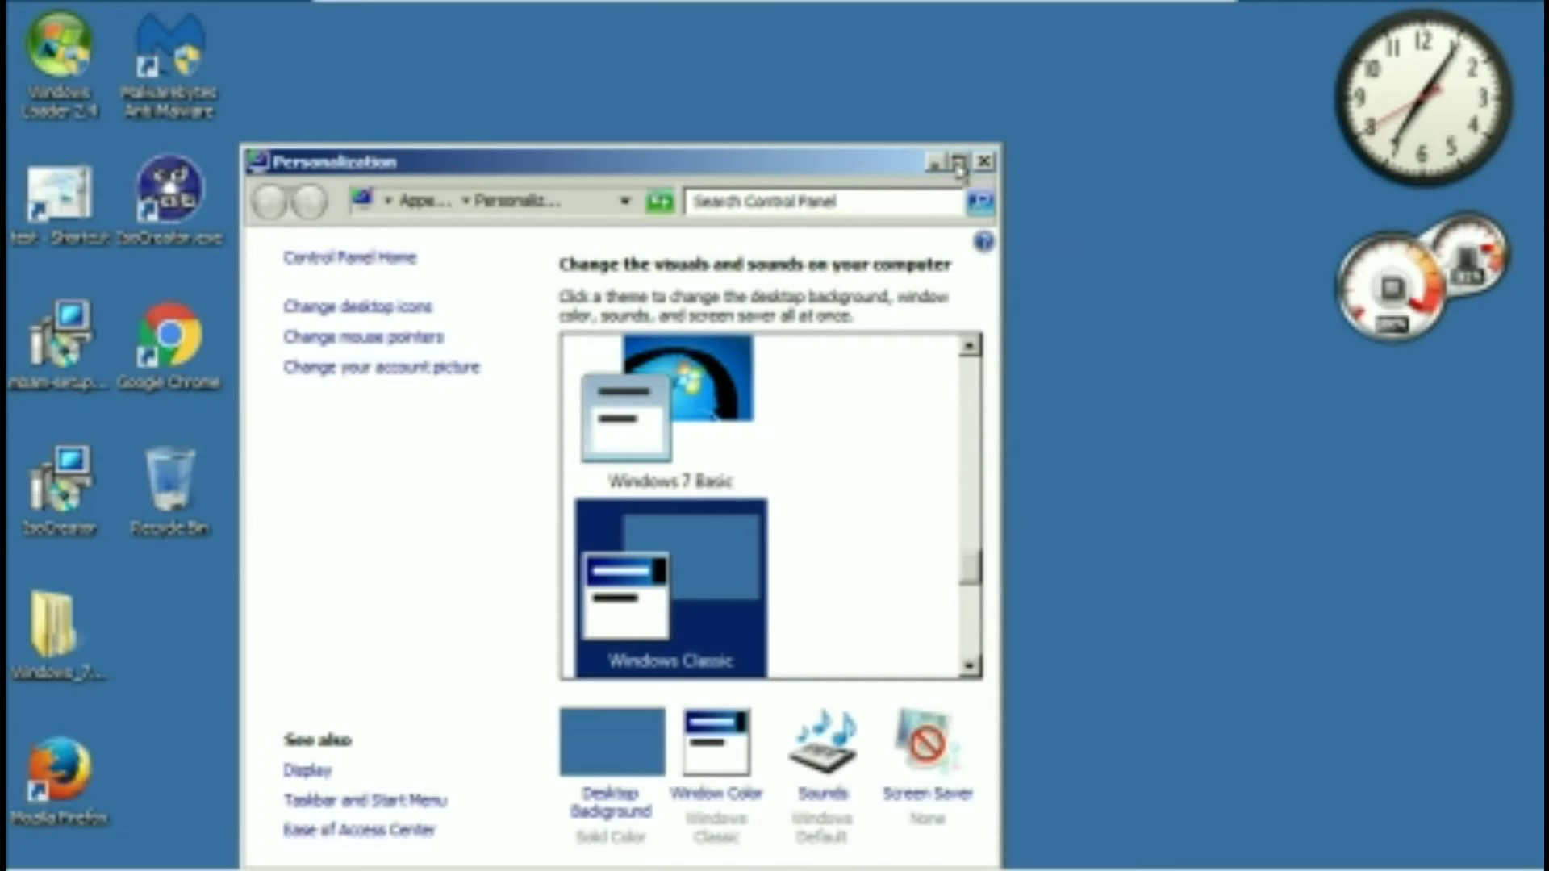
key(super+Up)
scroll(940, 432, up, 5)
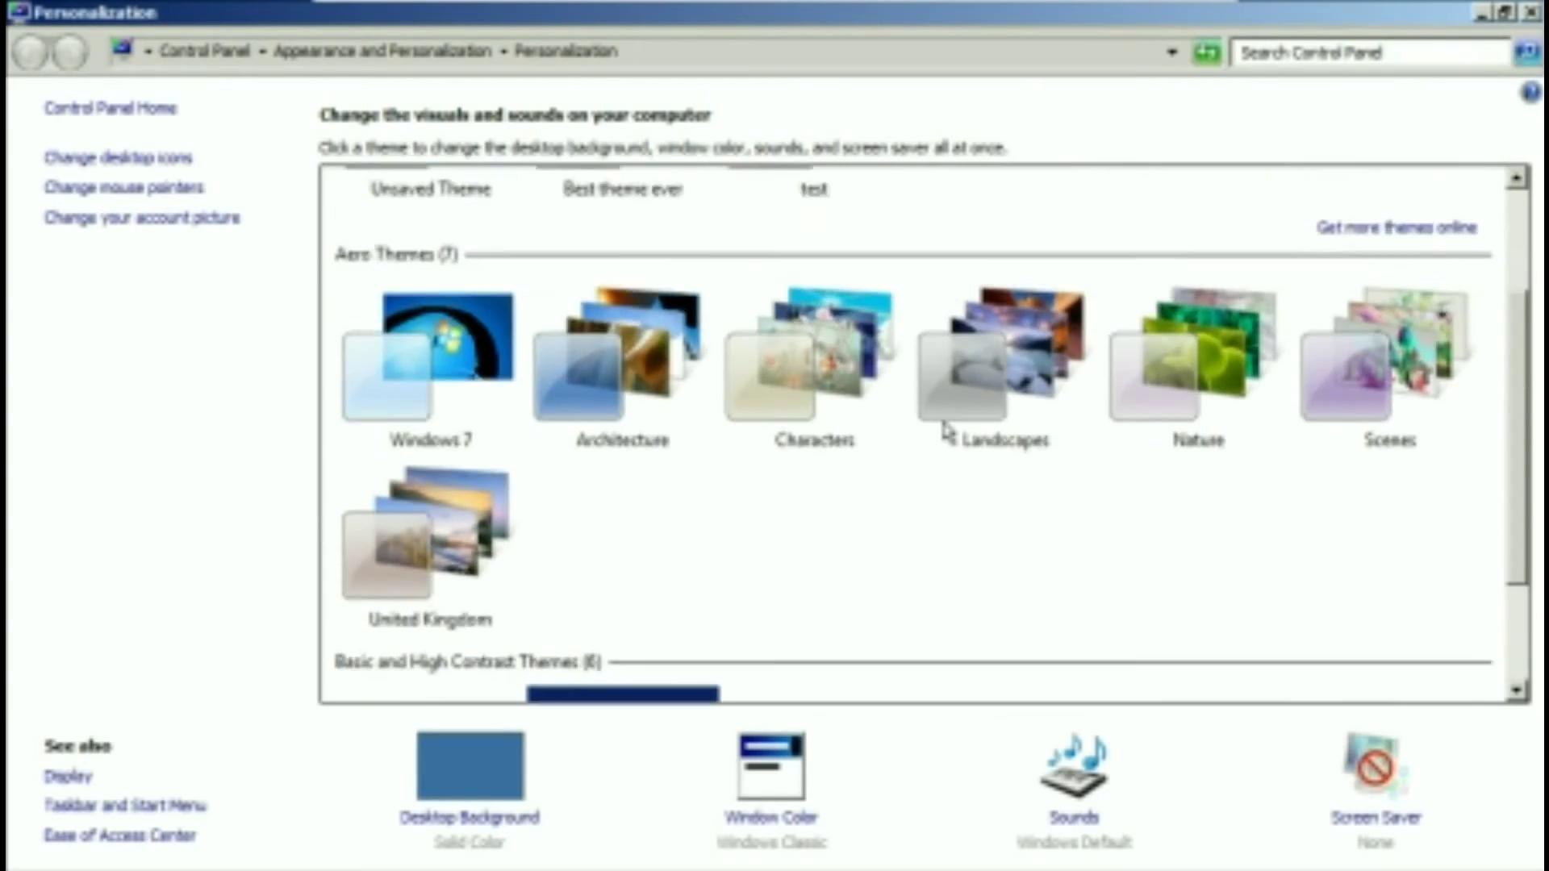
scroll(1047, 484, down, 5)
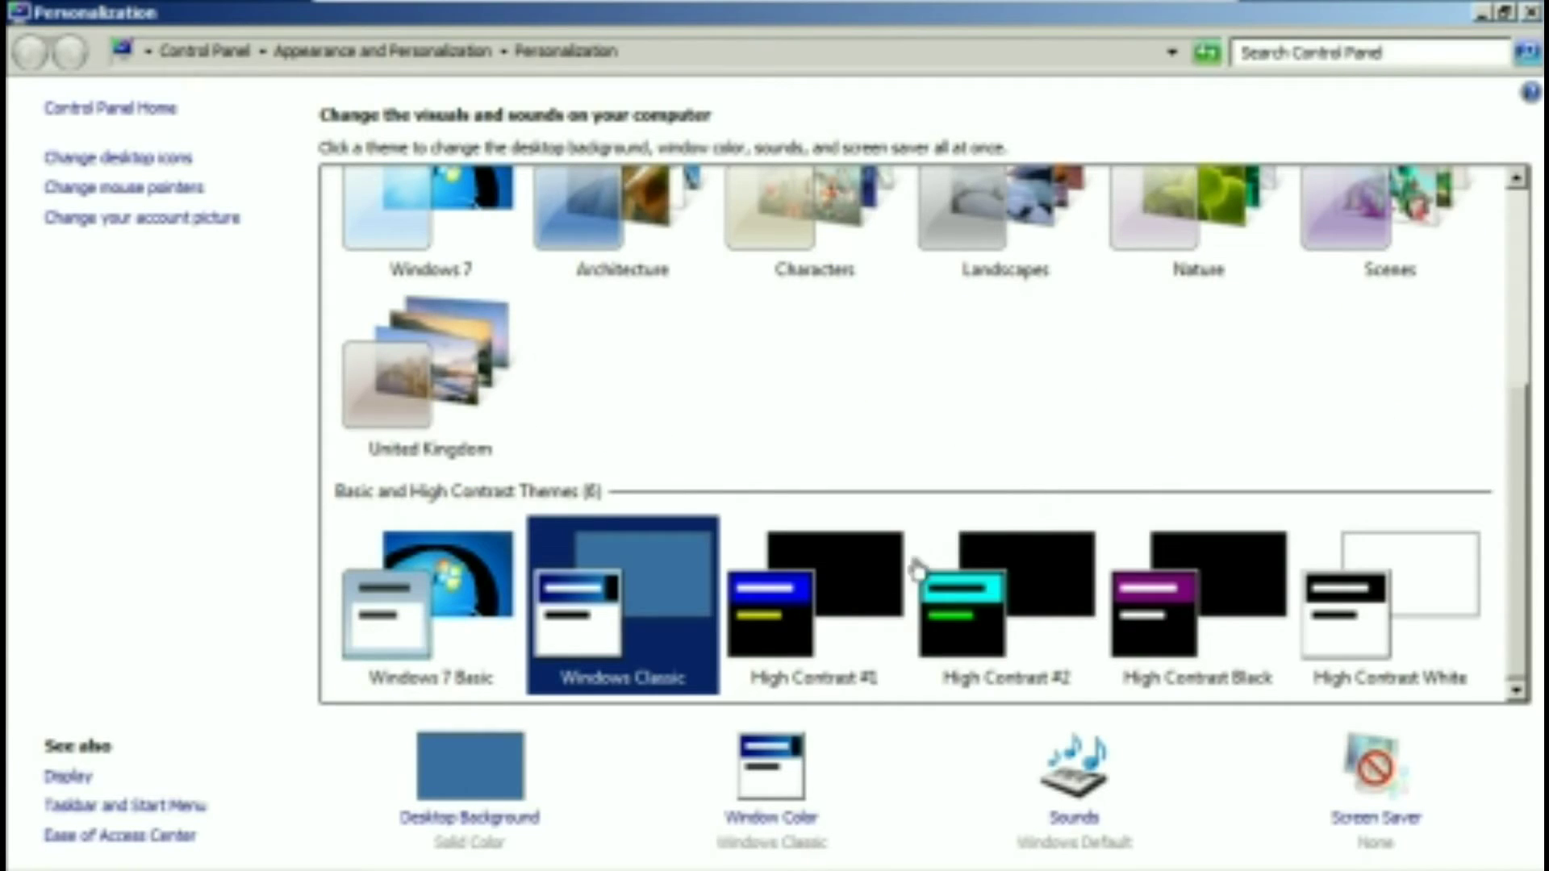
- Apply High Contrast #1, then close Personalization and open and dismiss the Start menu
click(826, 606)
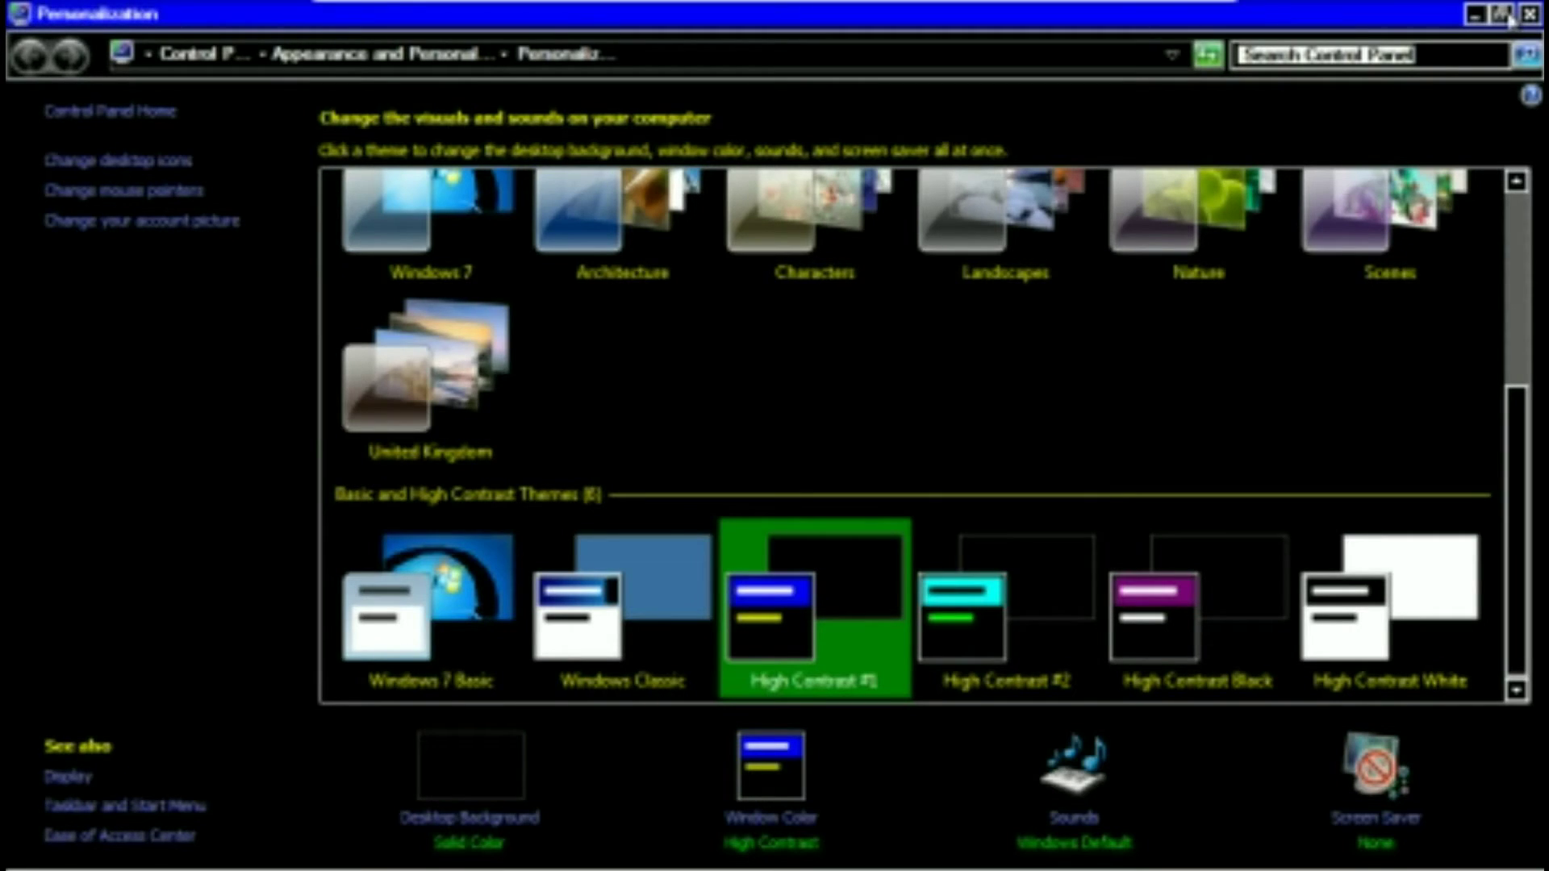
click(983, 164)
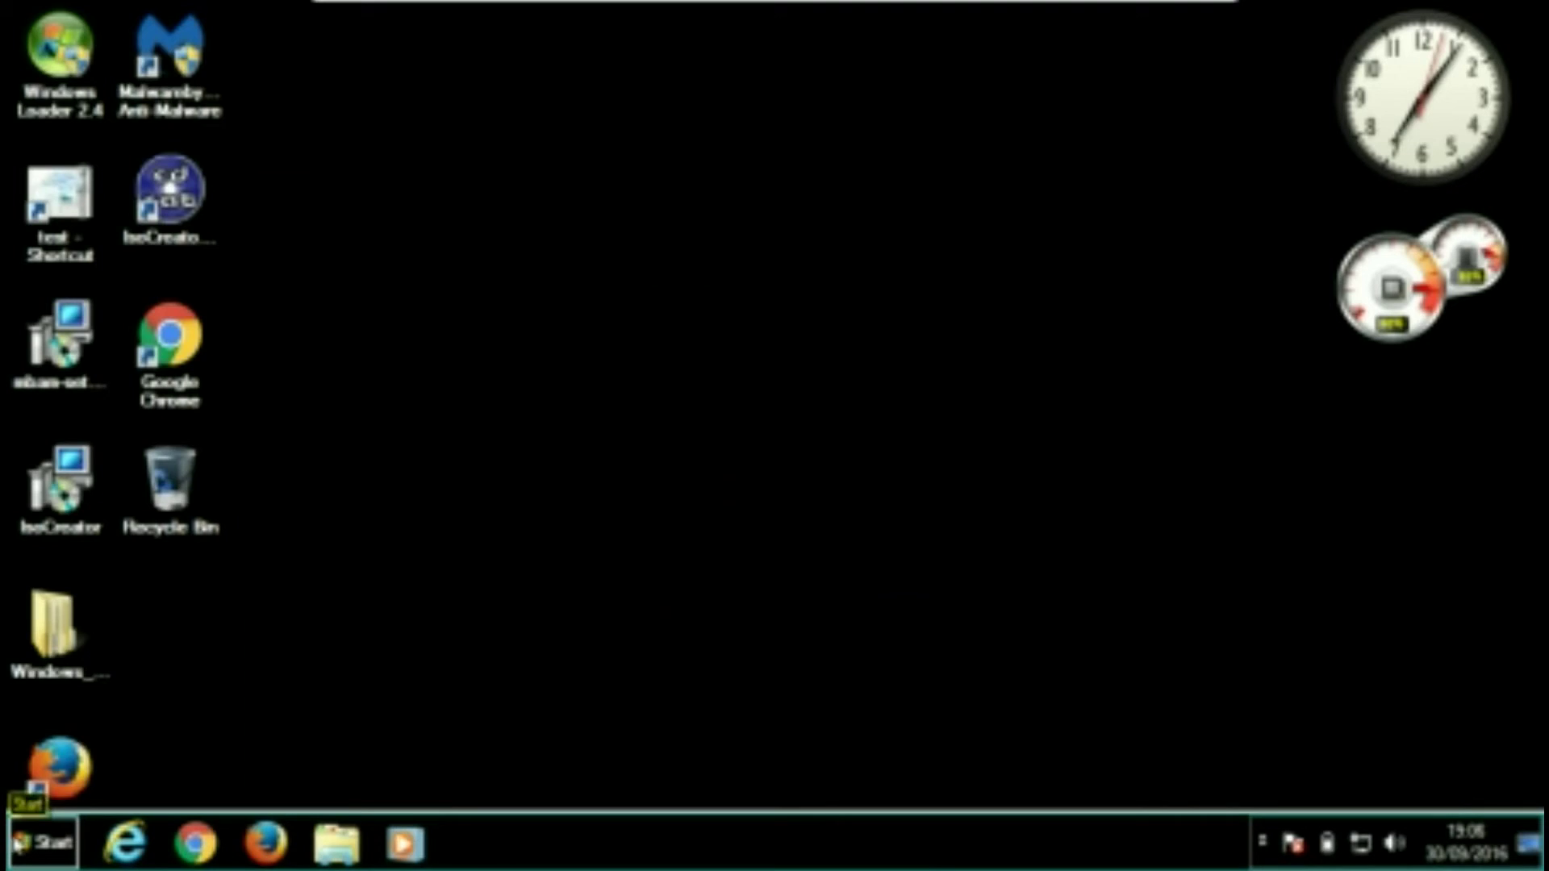
click(18, 843)
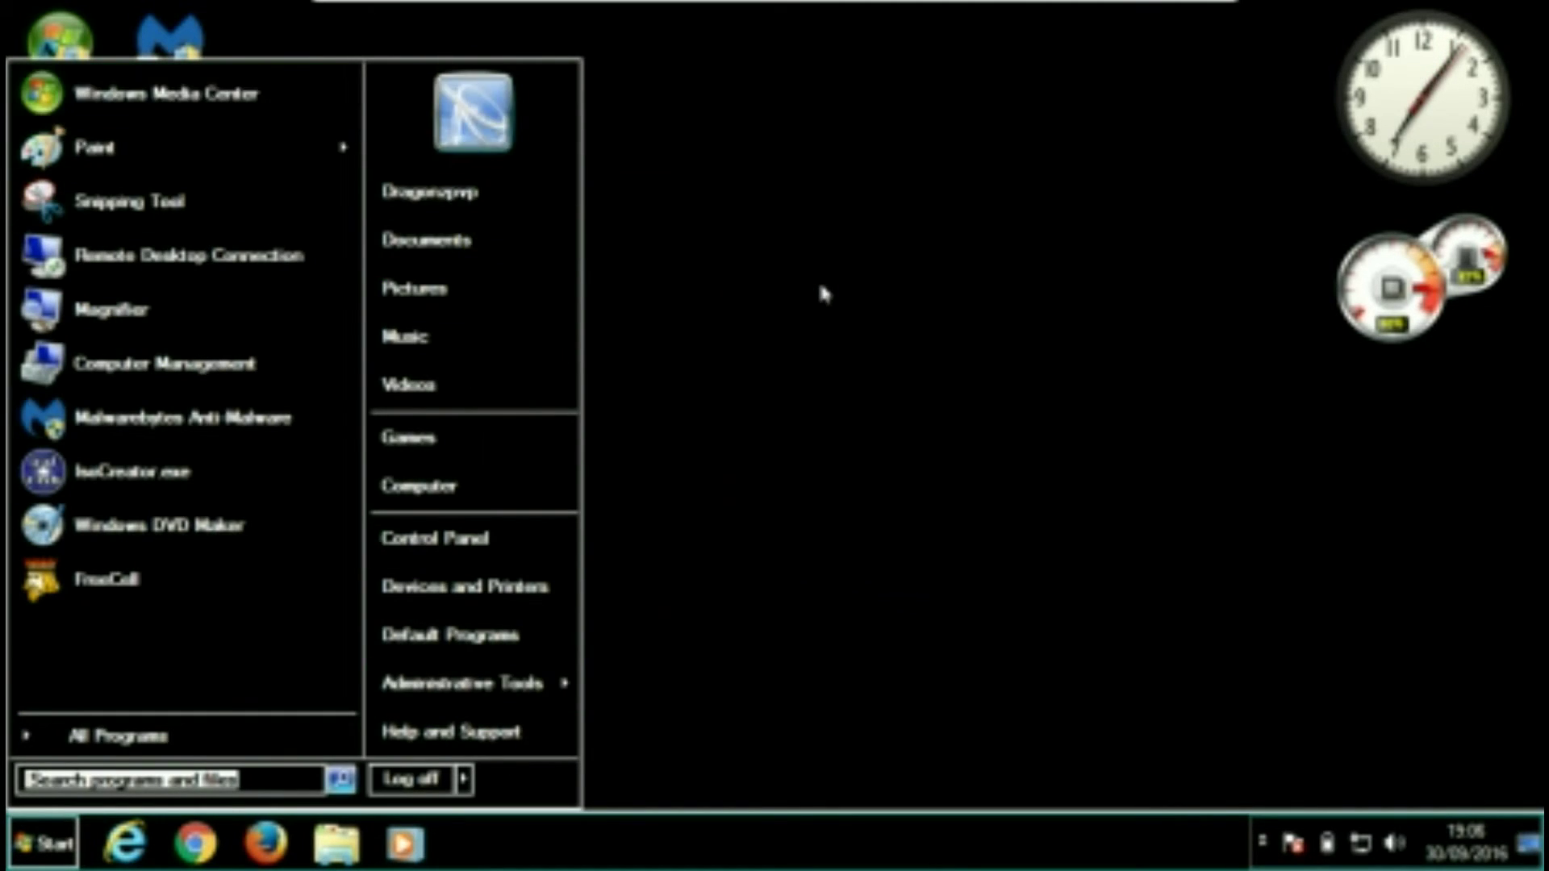
click(710, 441)
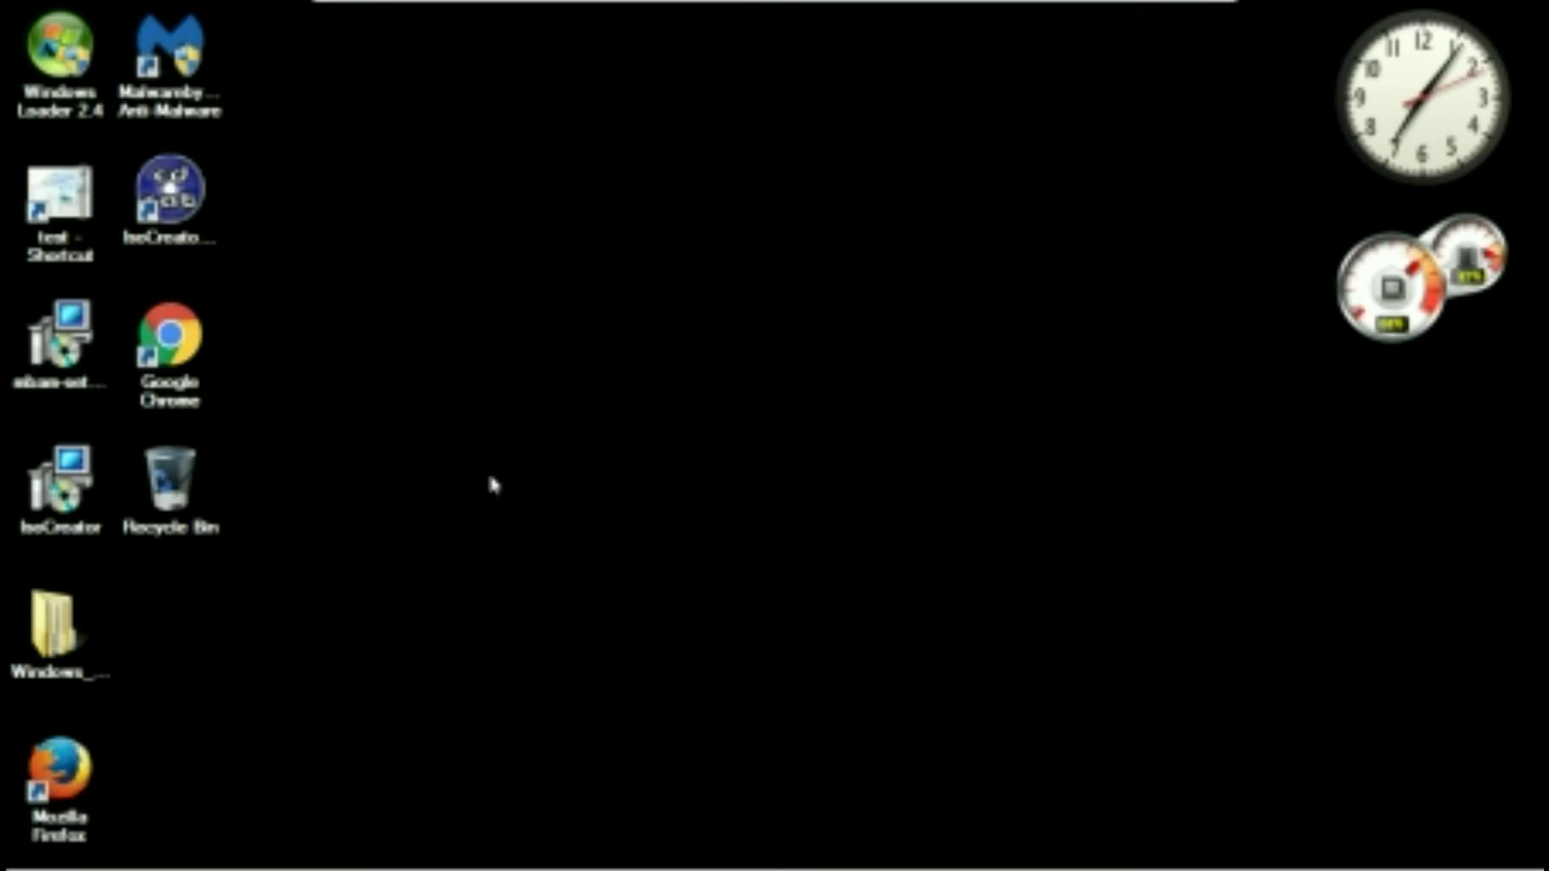
- Reopen Personalization from the desktop menu, maximize it, and select the address bar path
right_click(584, 636)
click(633, 617)
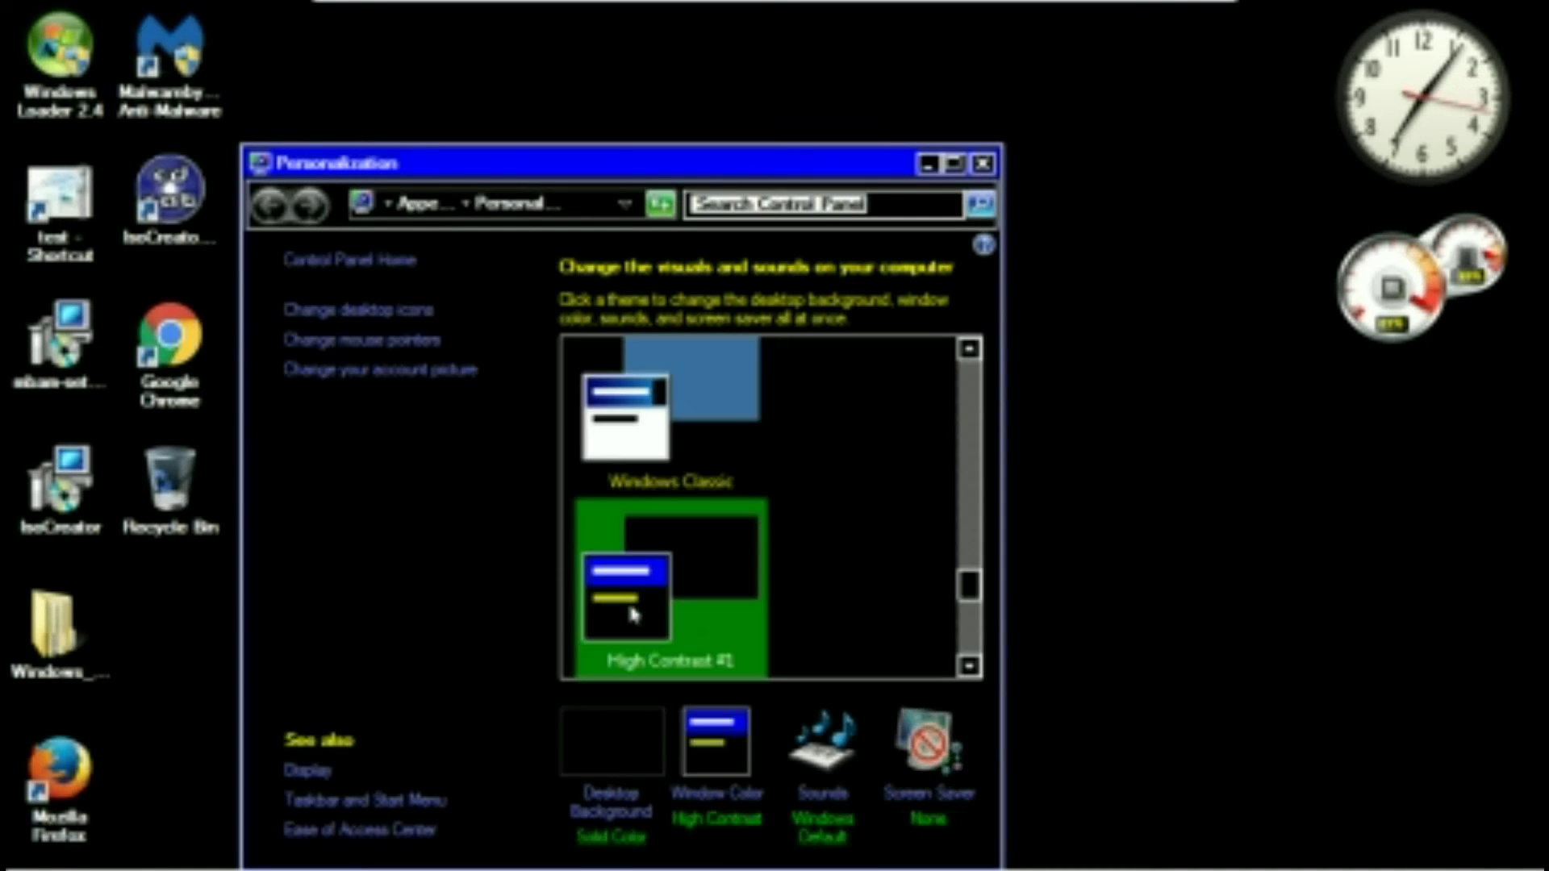
click(953, 169)
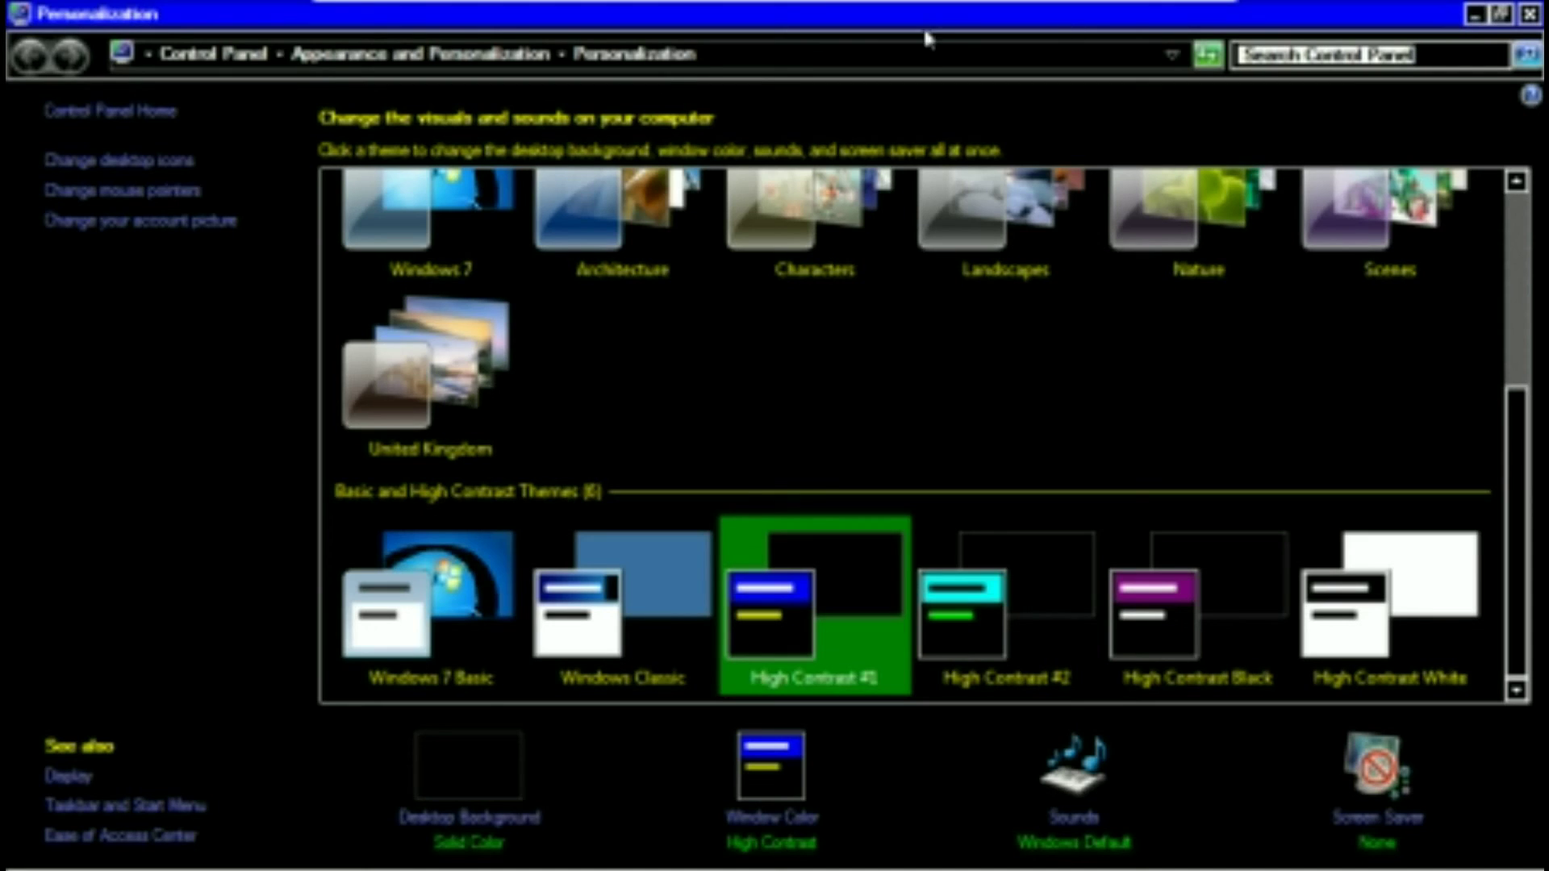
click(906, 50)
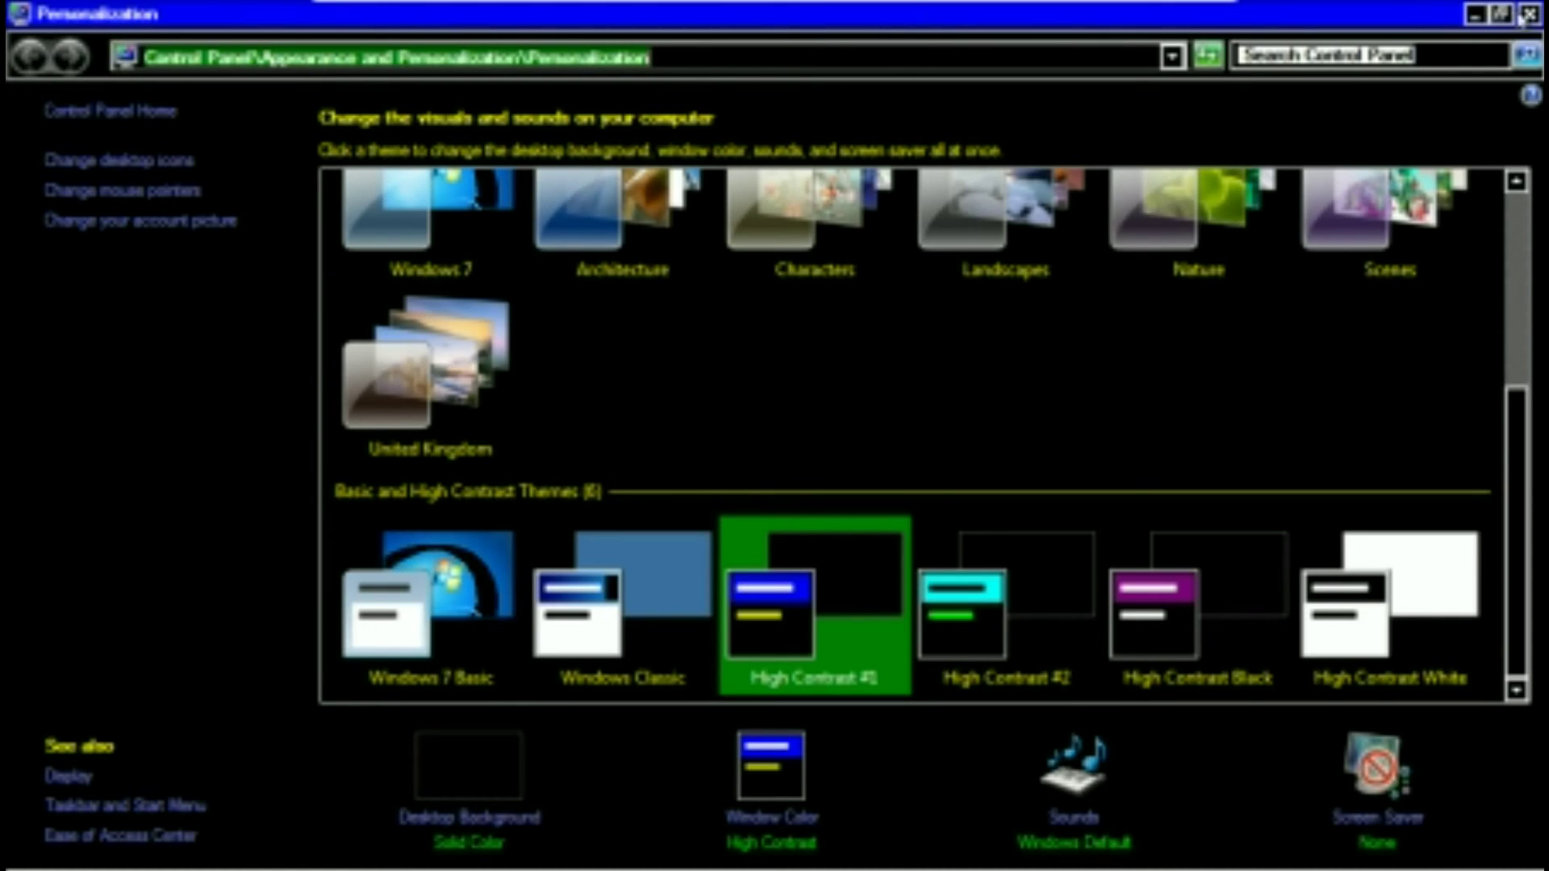